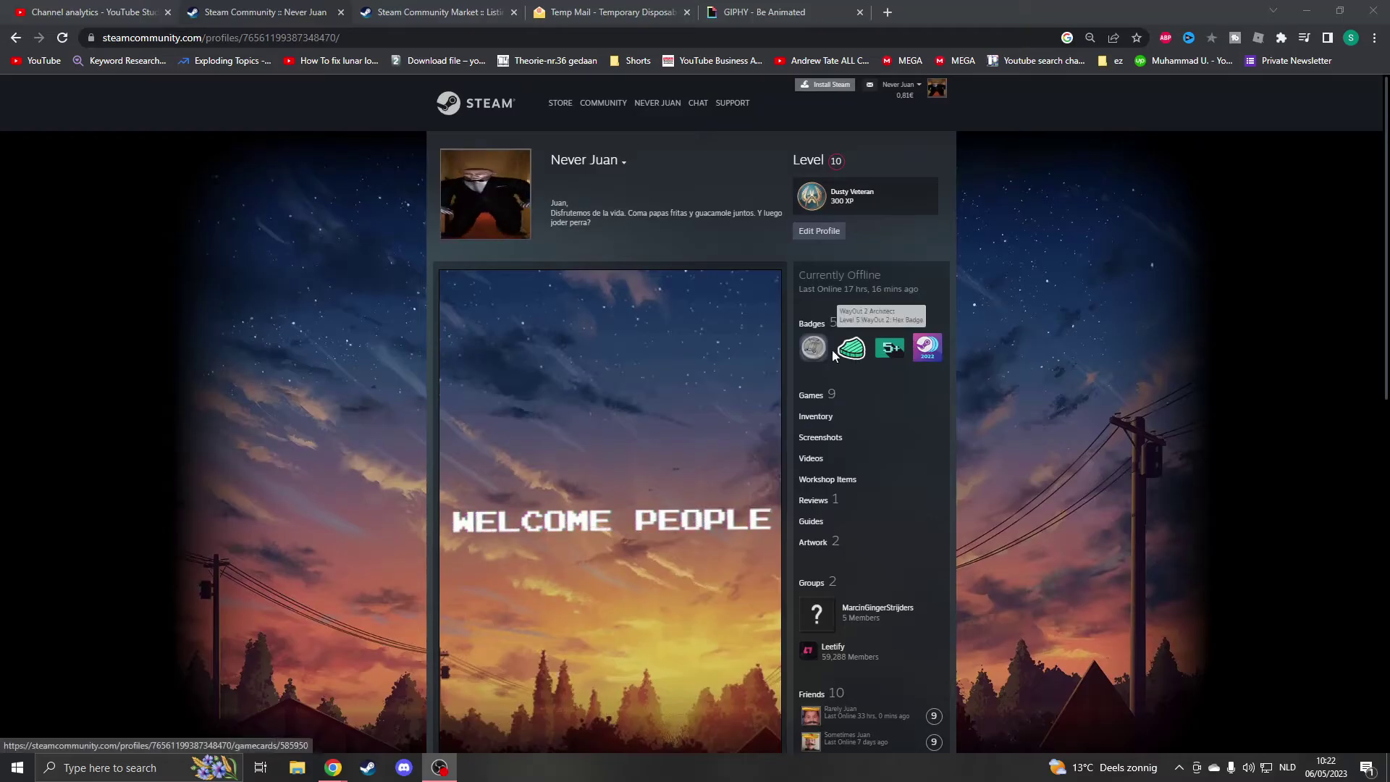
scroll(357, 552, "down", 2)
scroll(357, 552, "up", 3)
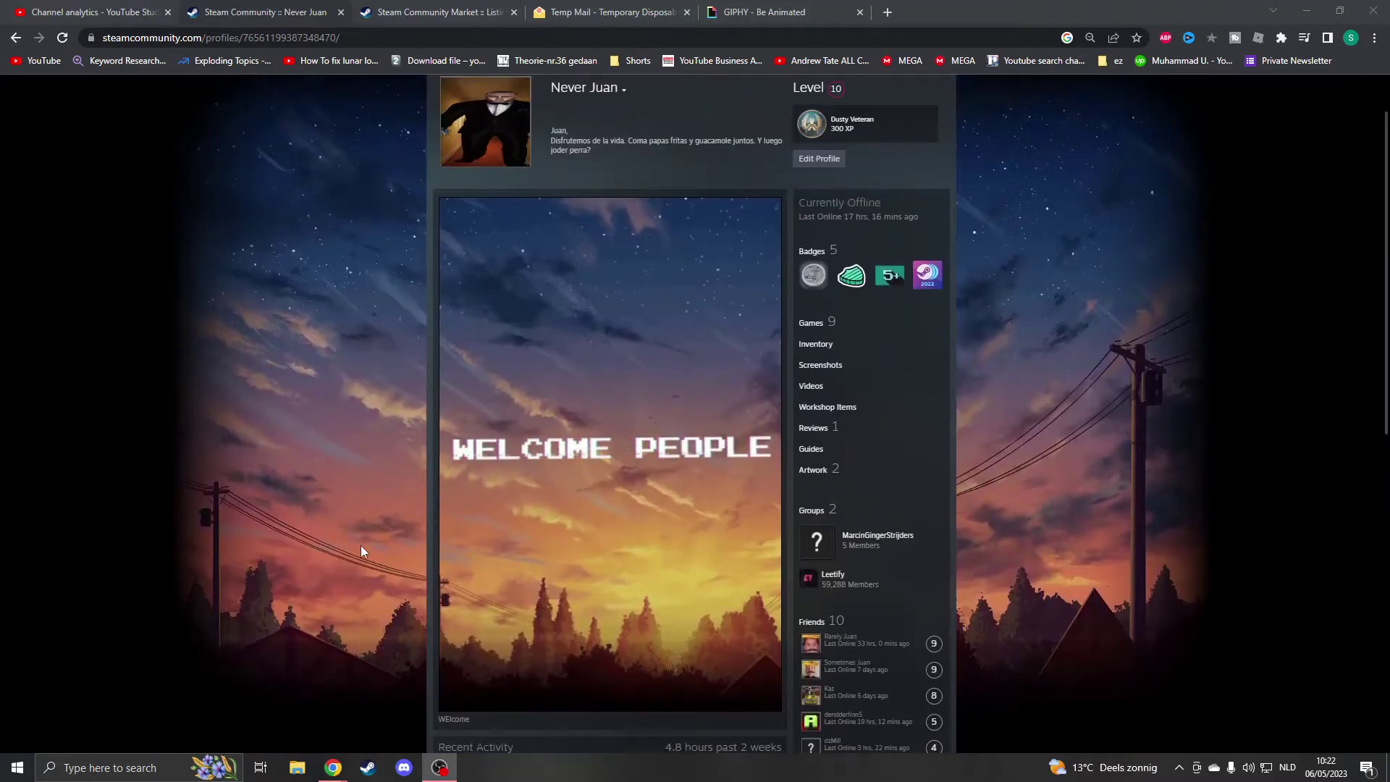
scroll(360, 545, "down", 4)
scroll(361, 544, "up", 4)
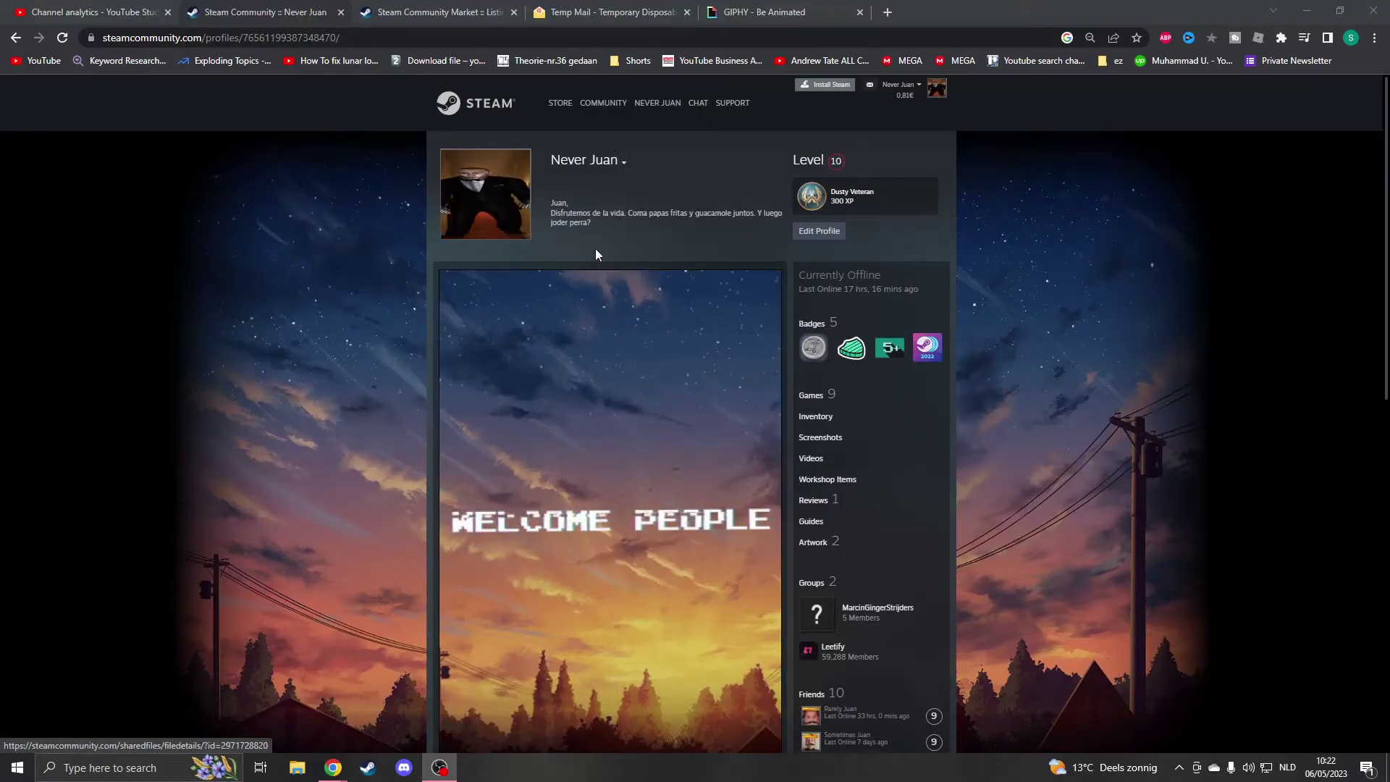
Step: Open the Steam Community Market at normal zoom, filtered to Steam items
left_click(603, 121)
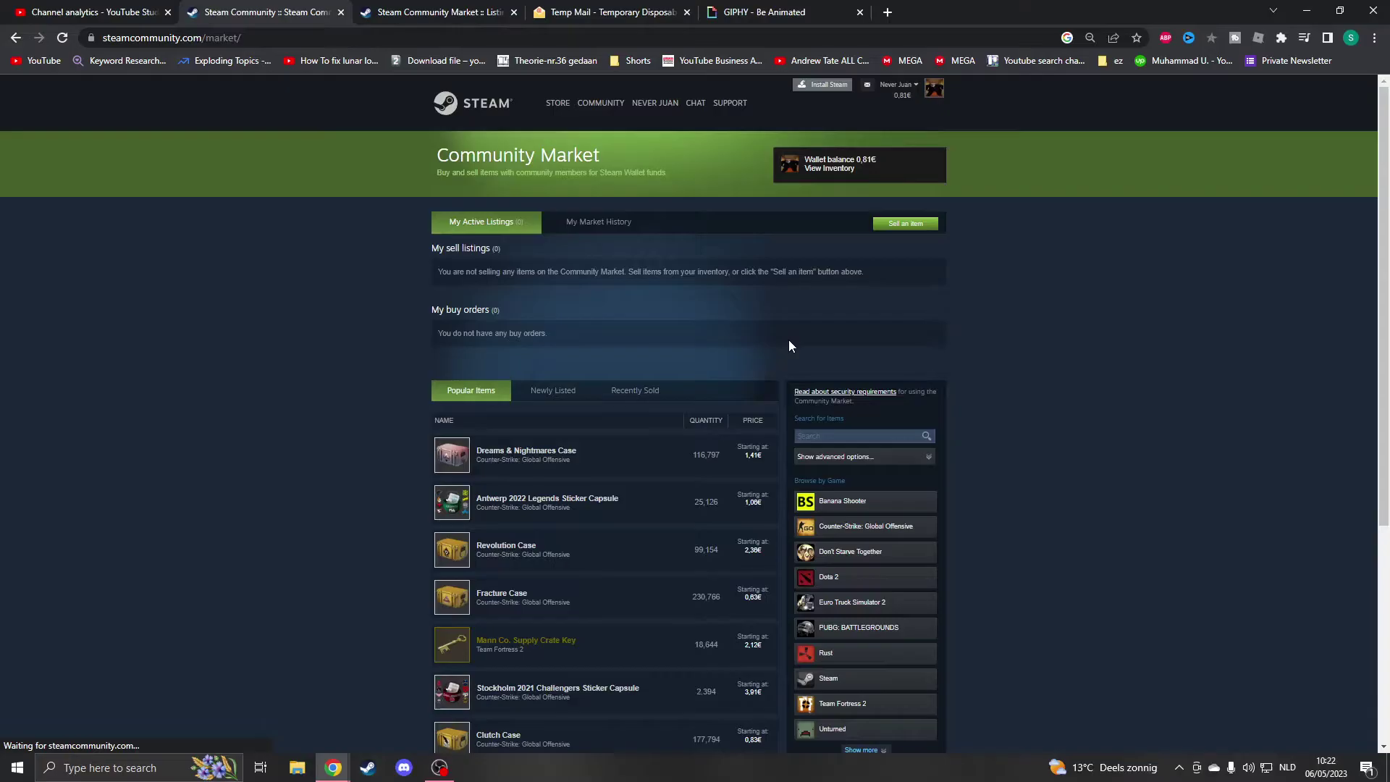
key("ctrl+0")
scroll(811, 324, "down", 3)
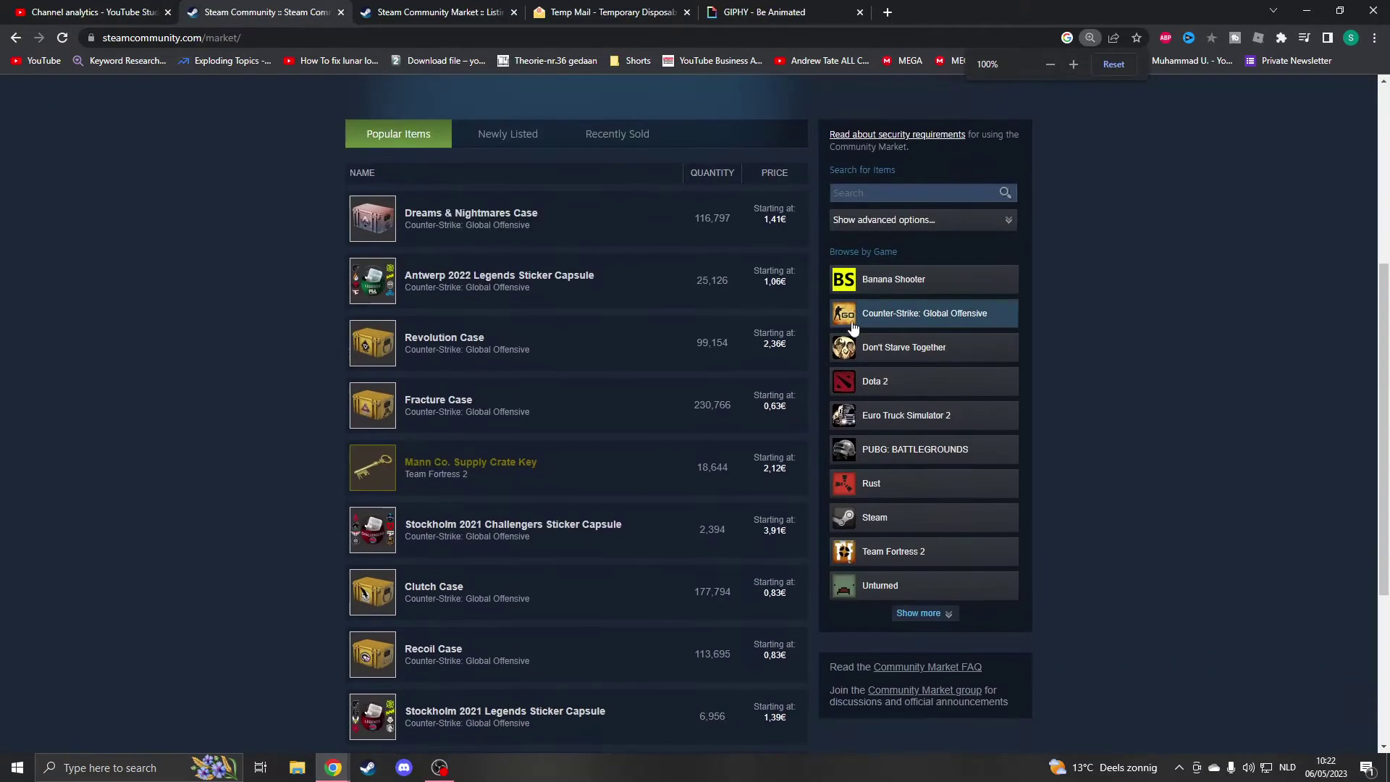
left_click(889, 517)
Step: Search for 'sunset background' and open the Sunset silhouette listing in a new tab
left_click(869, 328)
type("backgroun")
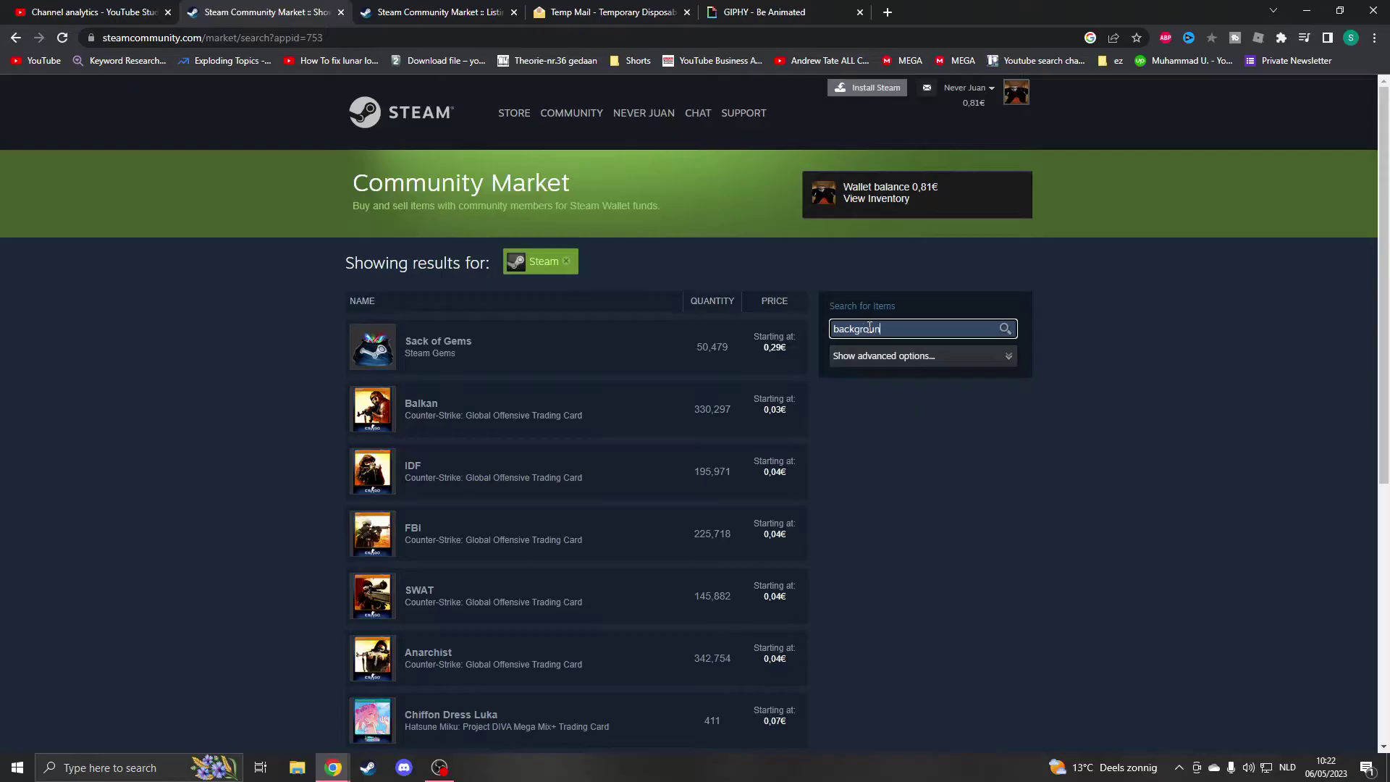
key("Return")
scroll(626, 515, "down", 5)
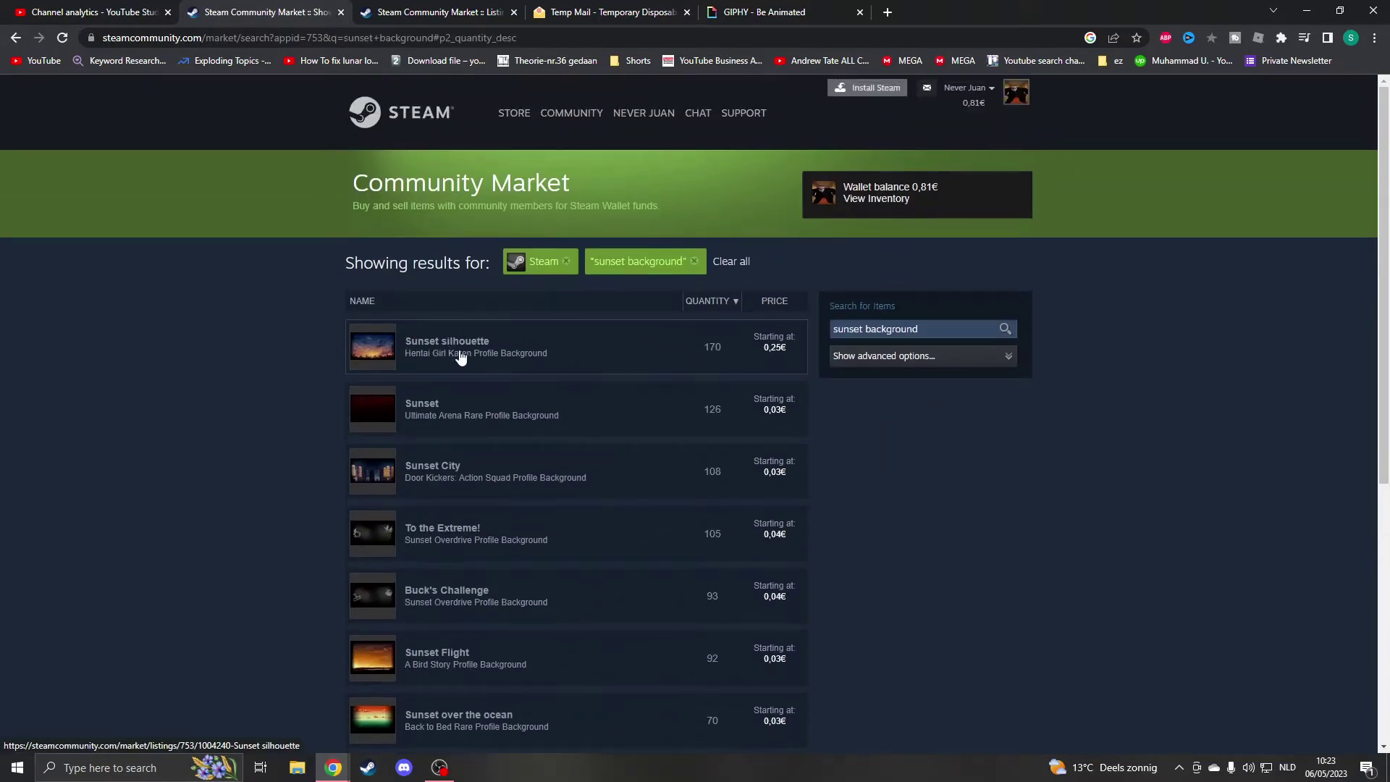
middle_click(470, 357)
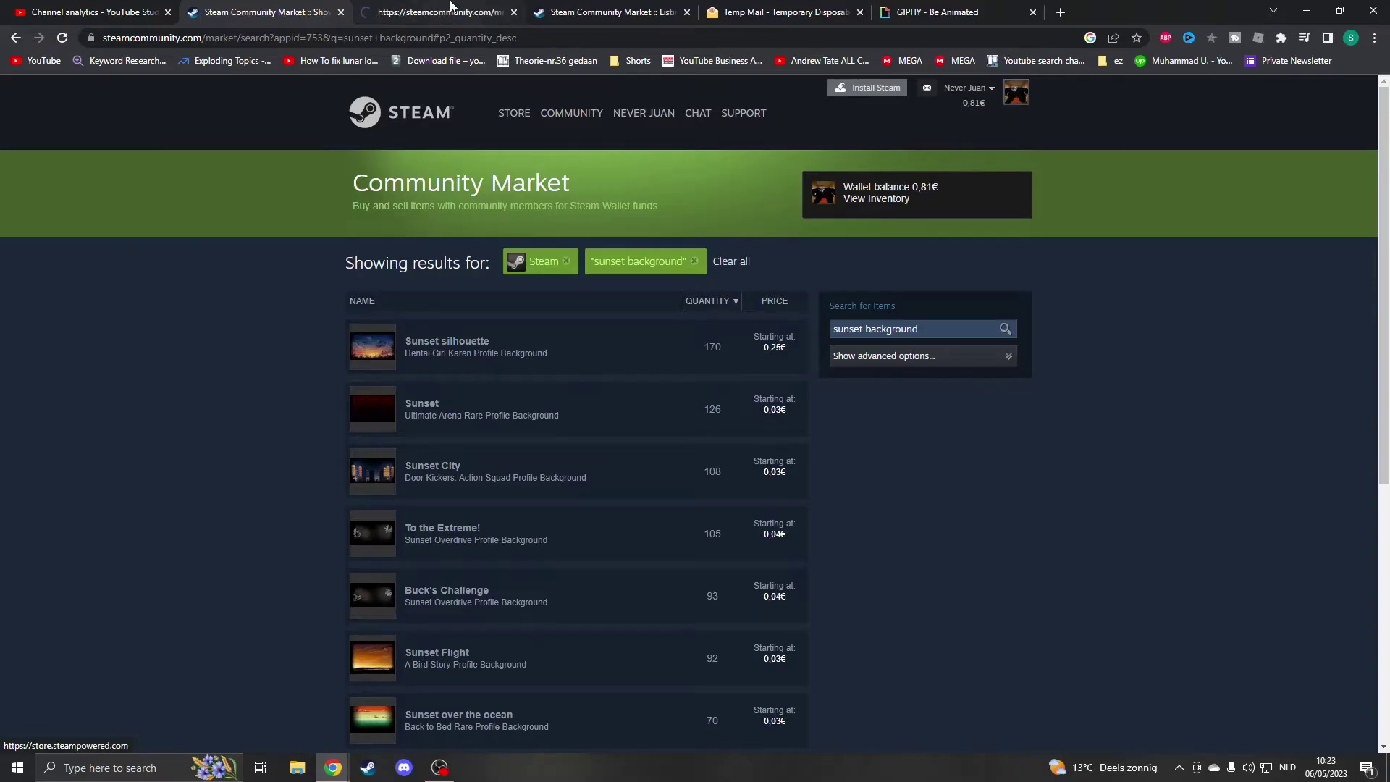
left_click(434, 12)
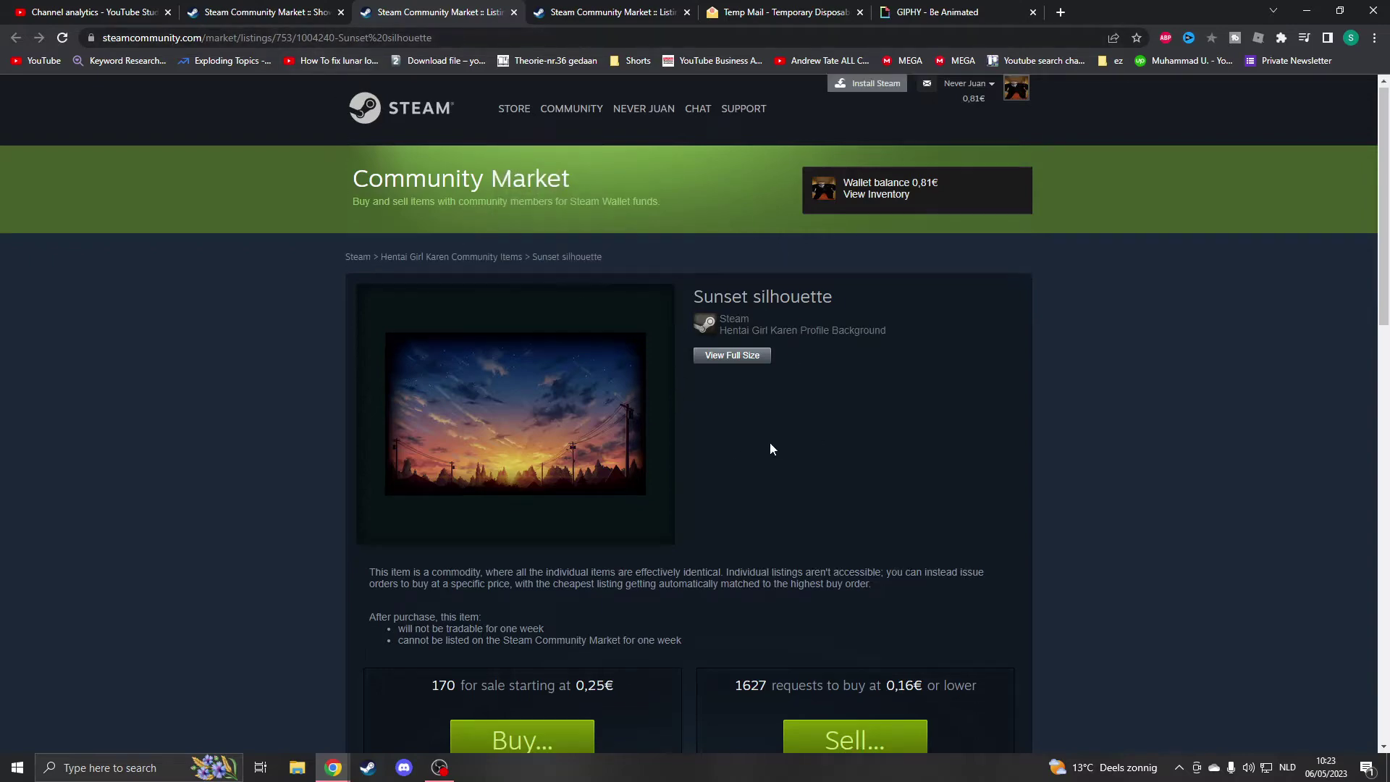
scroll(770, 442, "down", 5)
scroll(656, 460, "down", 5)
scroll(704, 489, "up", 10)
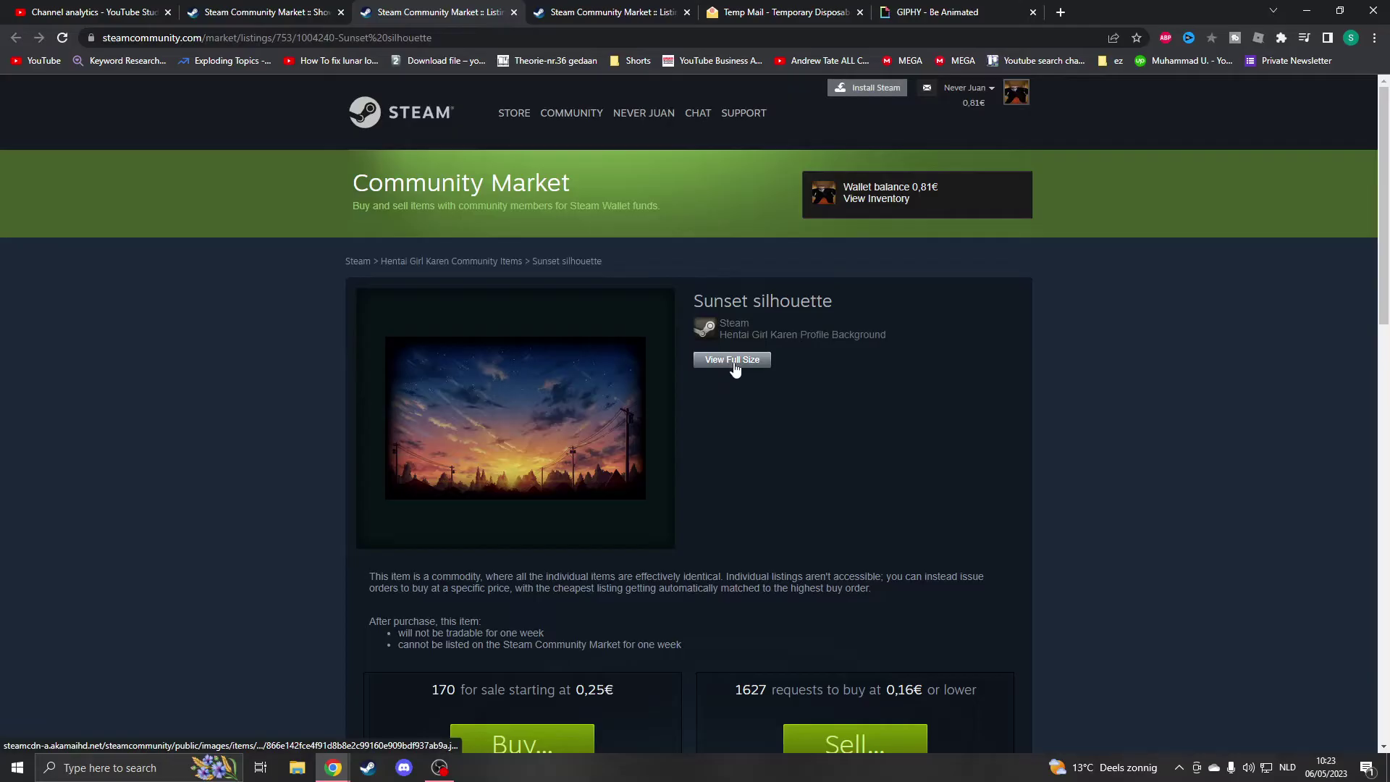
Step: Open the Sunset silhouette background at full size and copy its image address
left_click(735, 367)
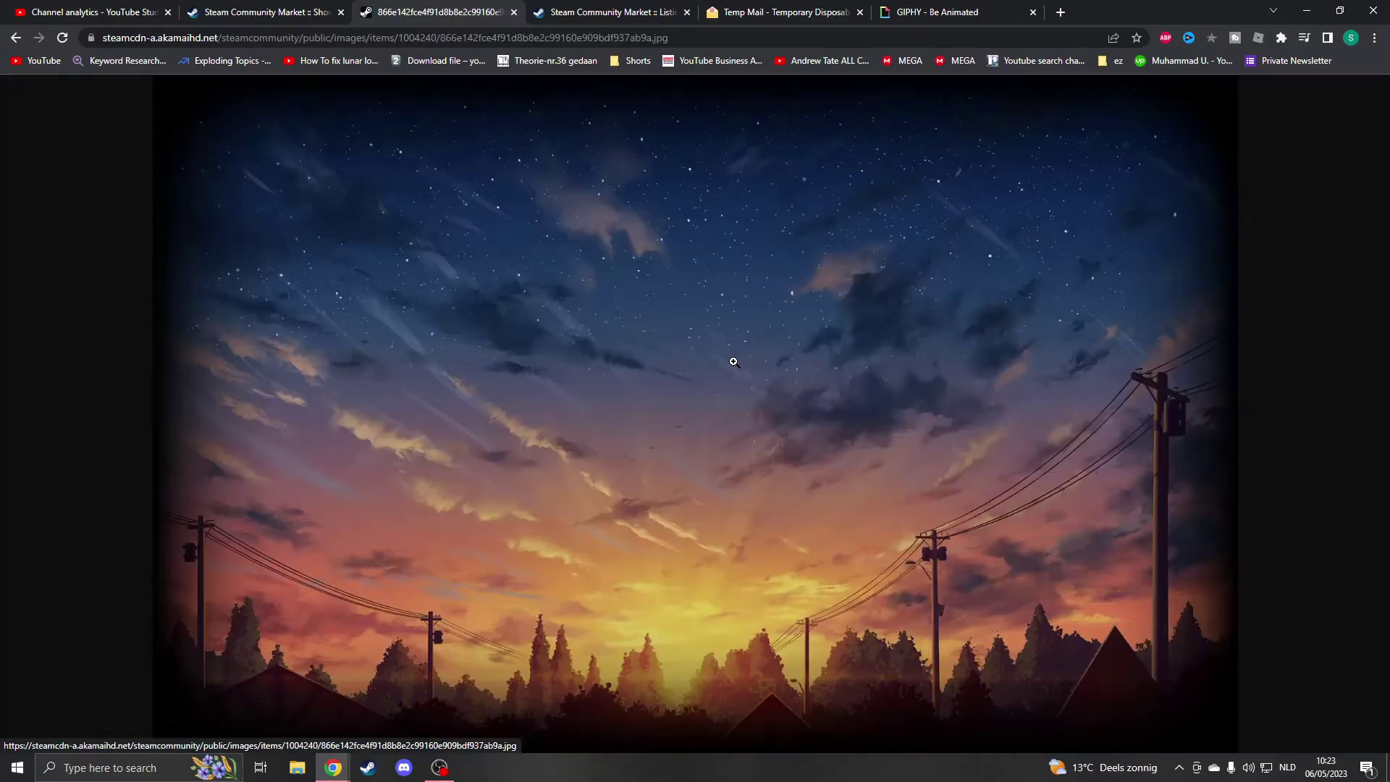
right_click(695, 370)
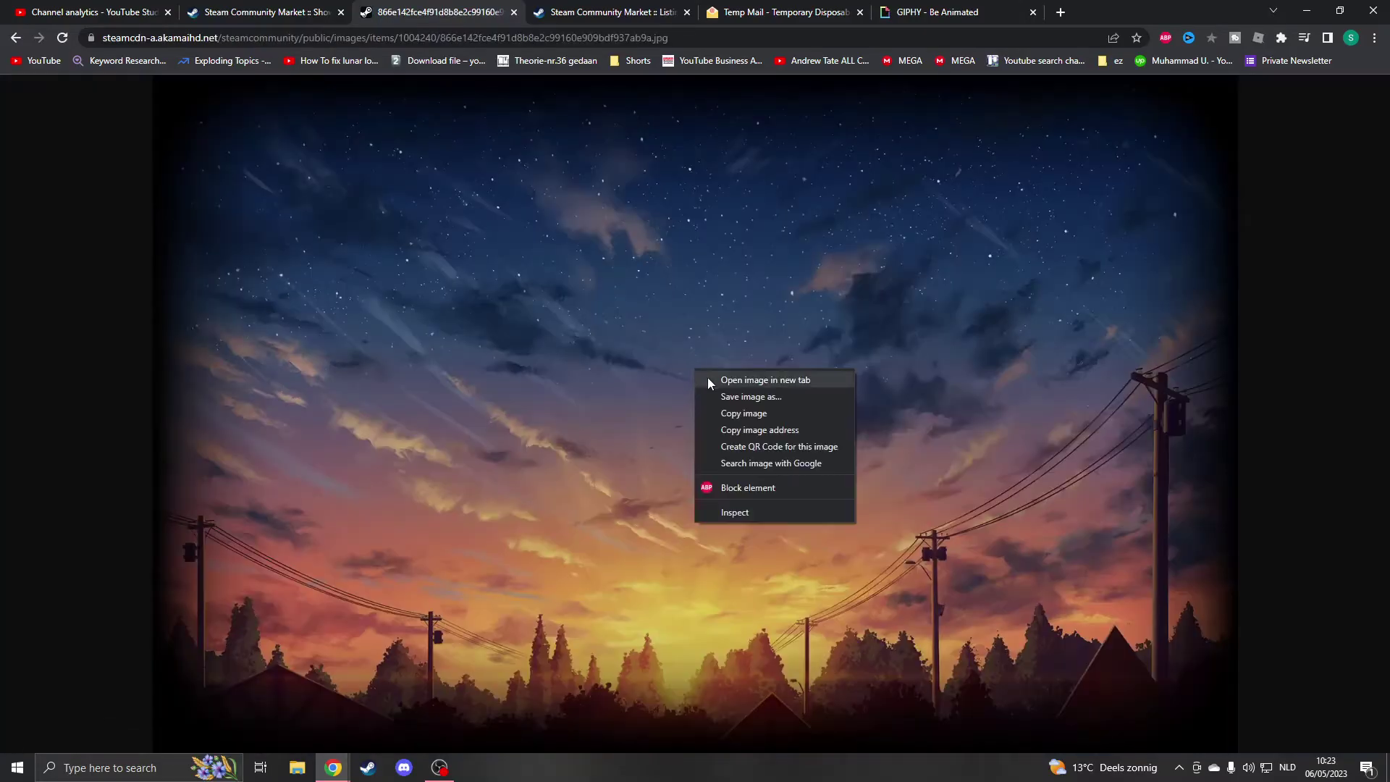
left_click(742, 429)
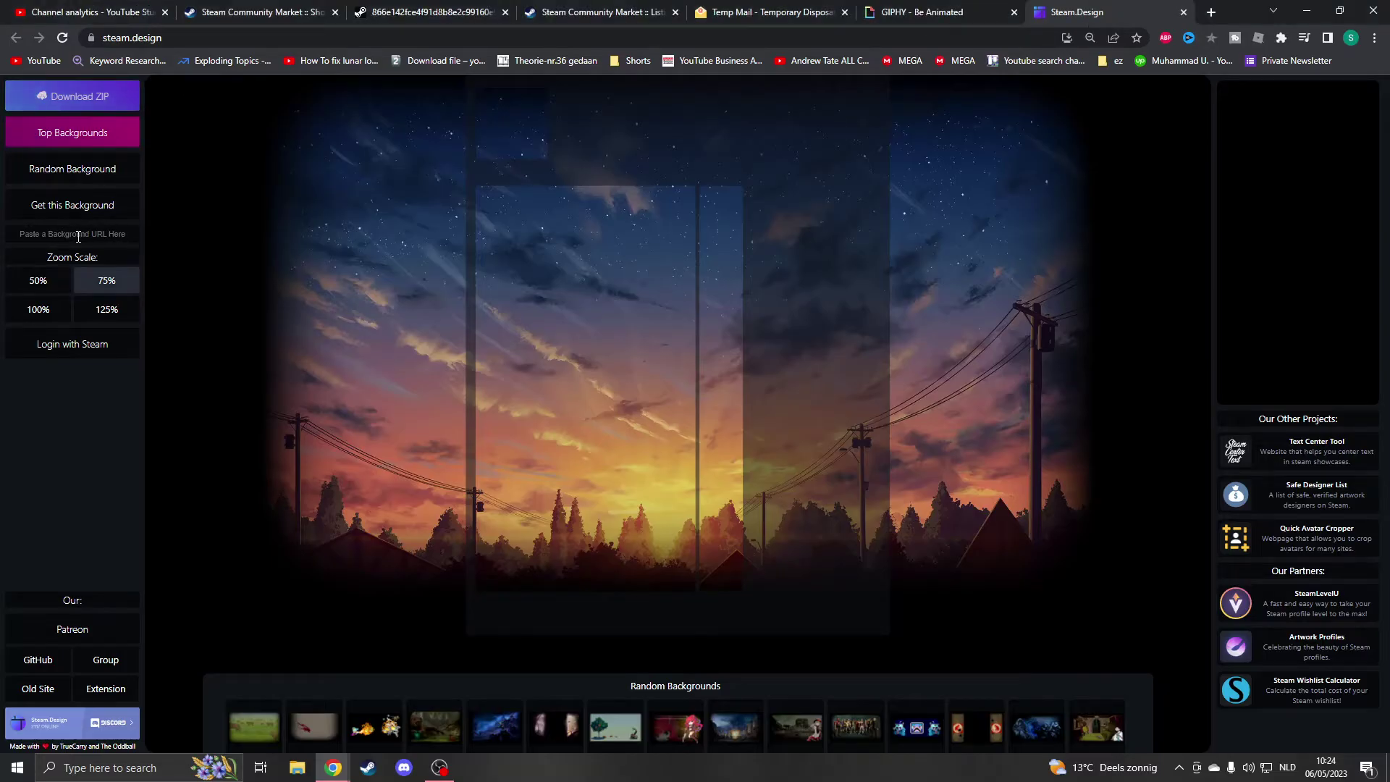
Step: Paste the sunset image address into Steam.Design's background URL field
key("ctrl+v")
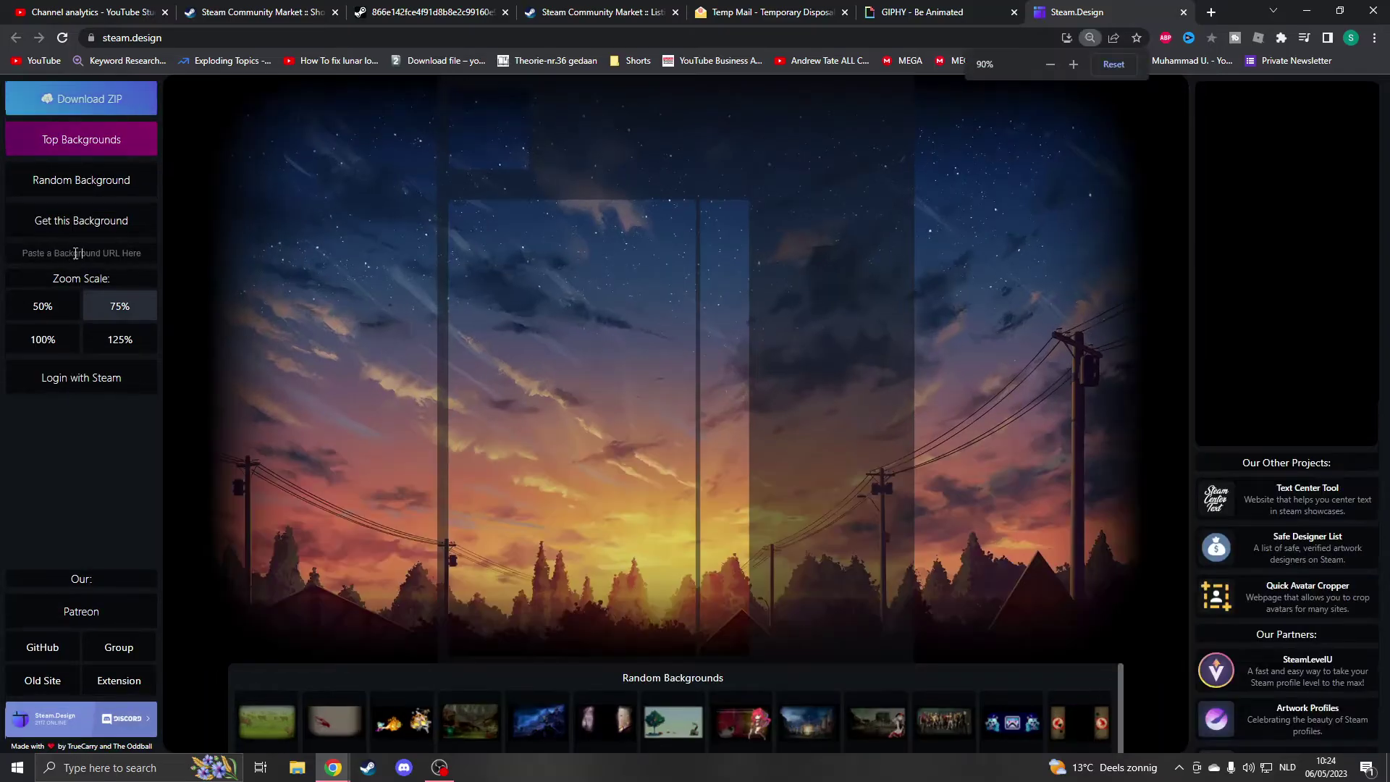
scroll(59, 237, "up", 2)
scroll(336, 291, "down", 4)
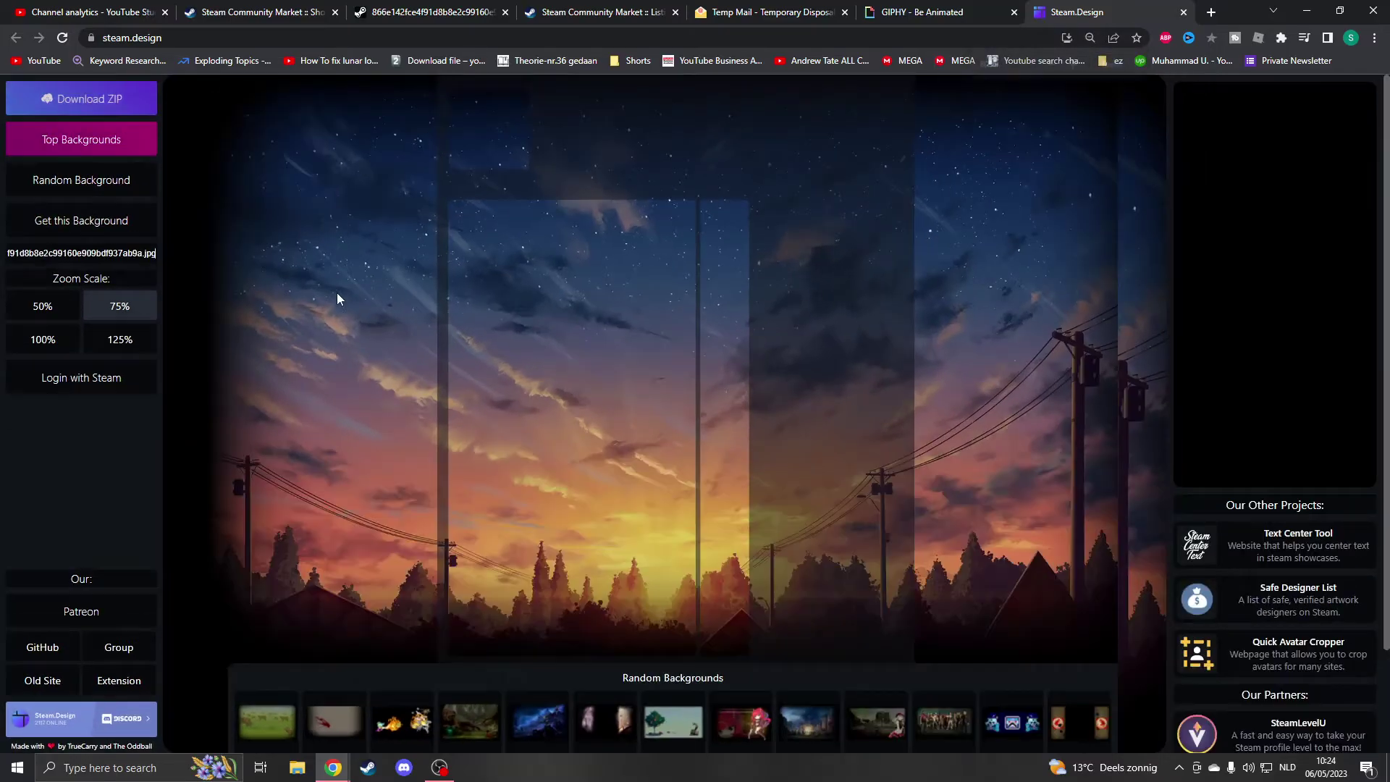
scroll(343, 301, "up", 2)
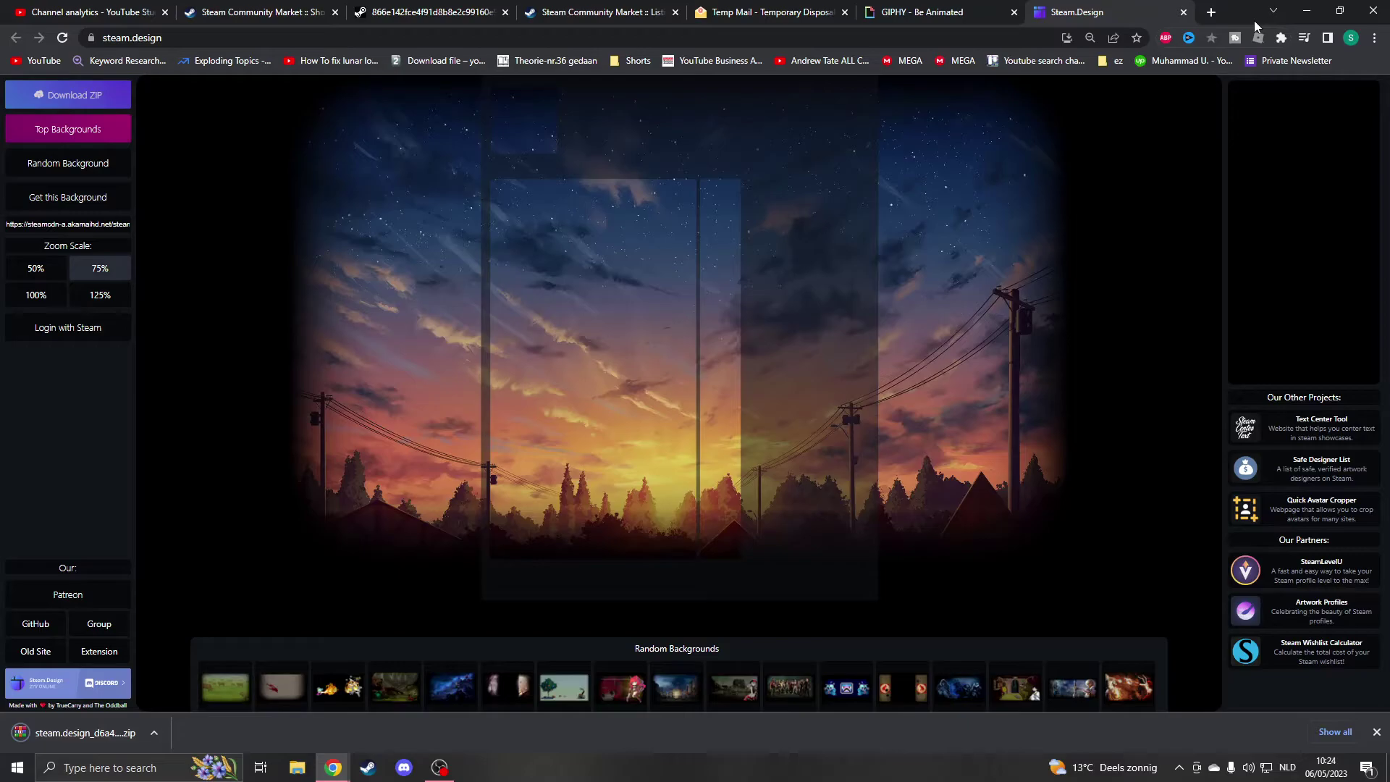
Step: Extract Artwork_Featured.png from the steam.design ZIP to the desktop, replacing the old copy
left_click(99, 733)
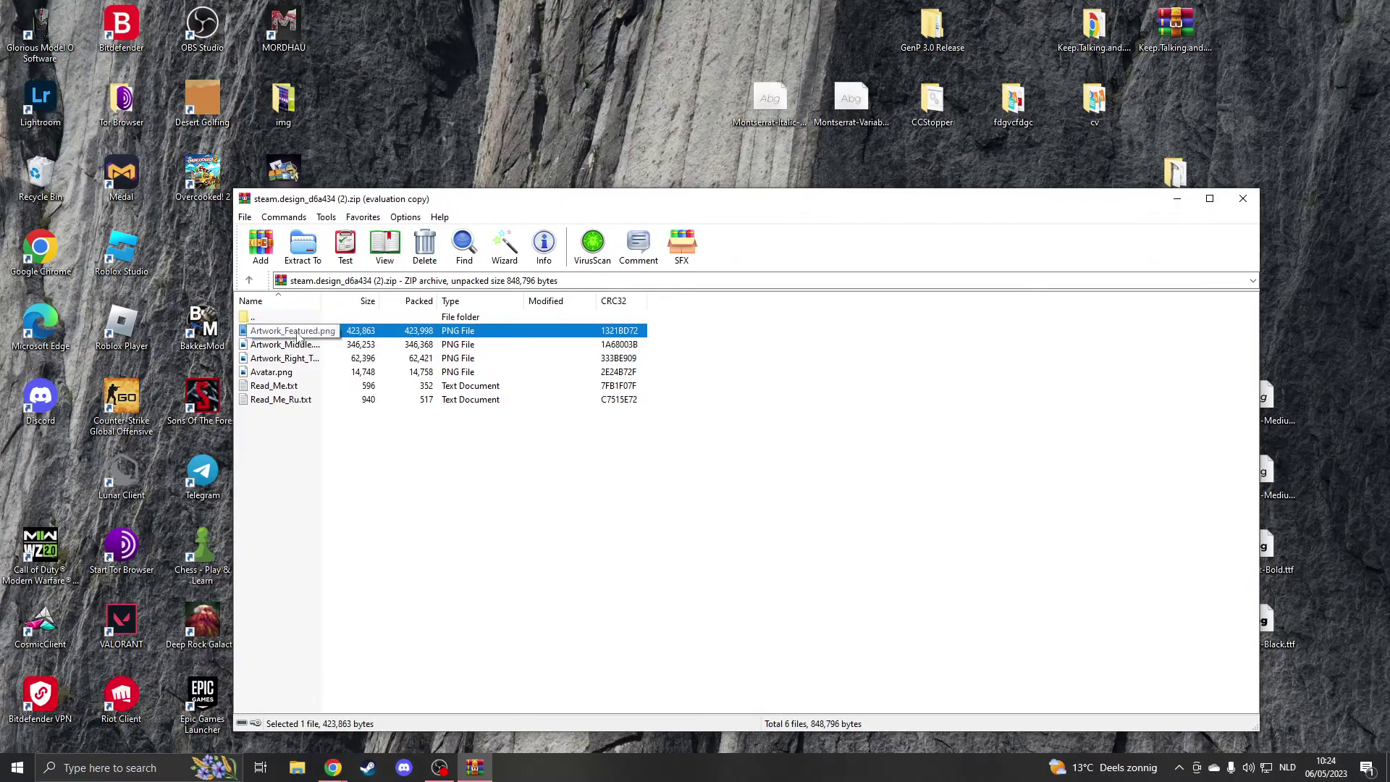
left_click(354, 332)
left_click_drag(282, 340, 380, 324)
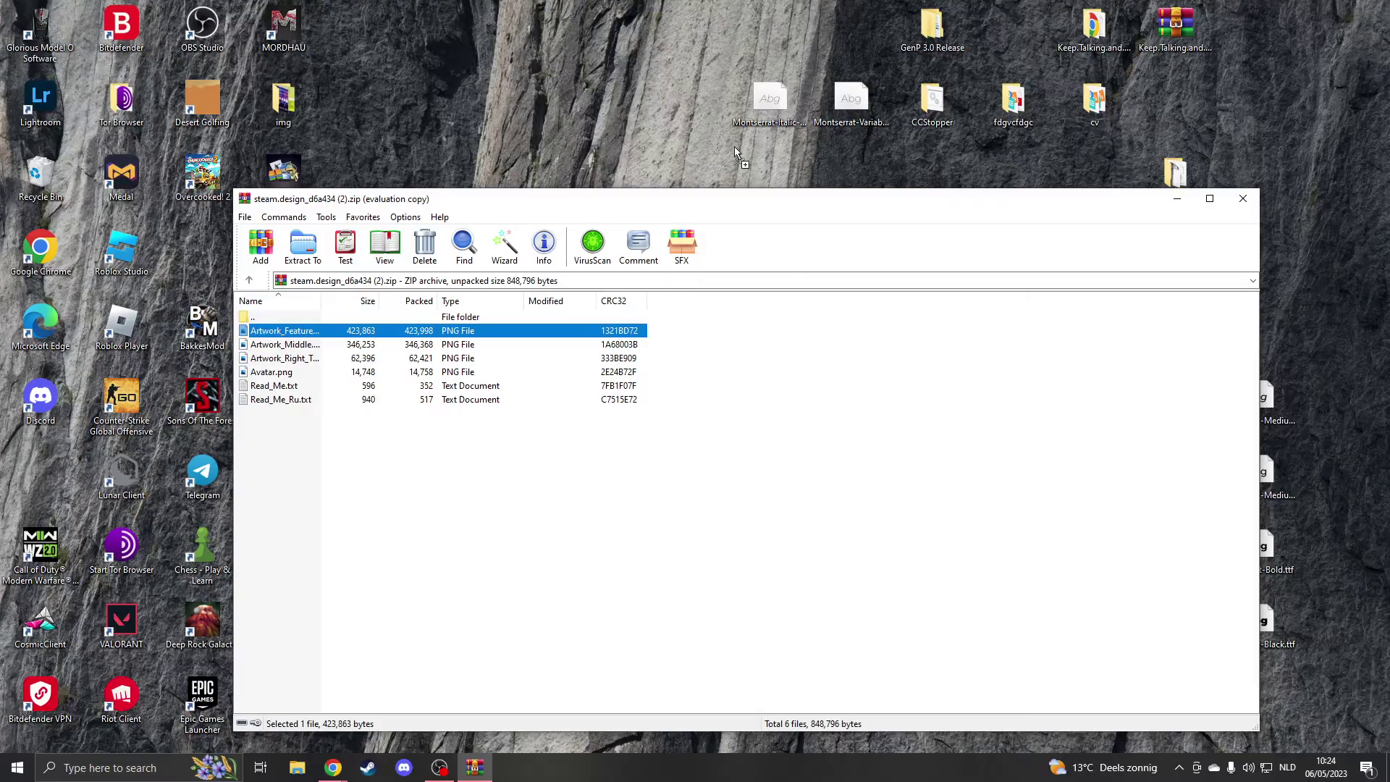
left_click_drag(785, 162, 695, 163)
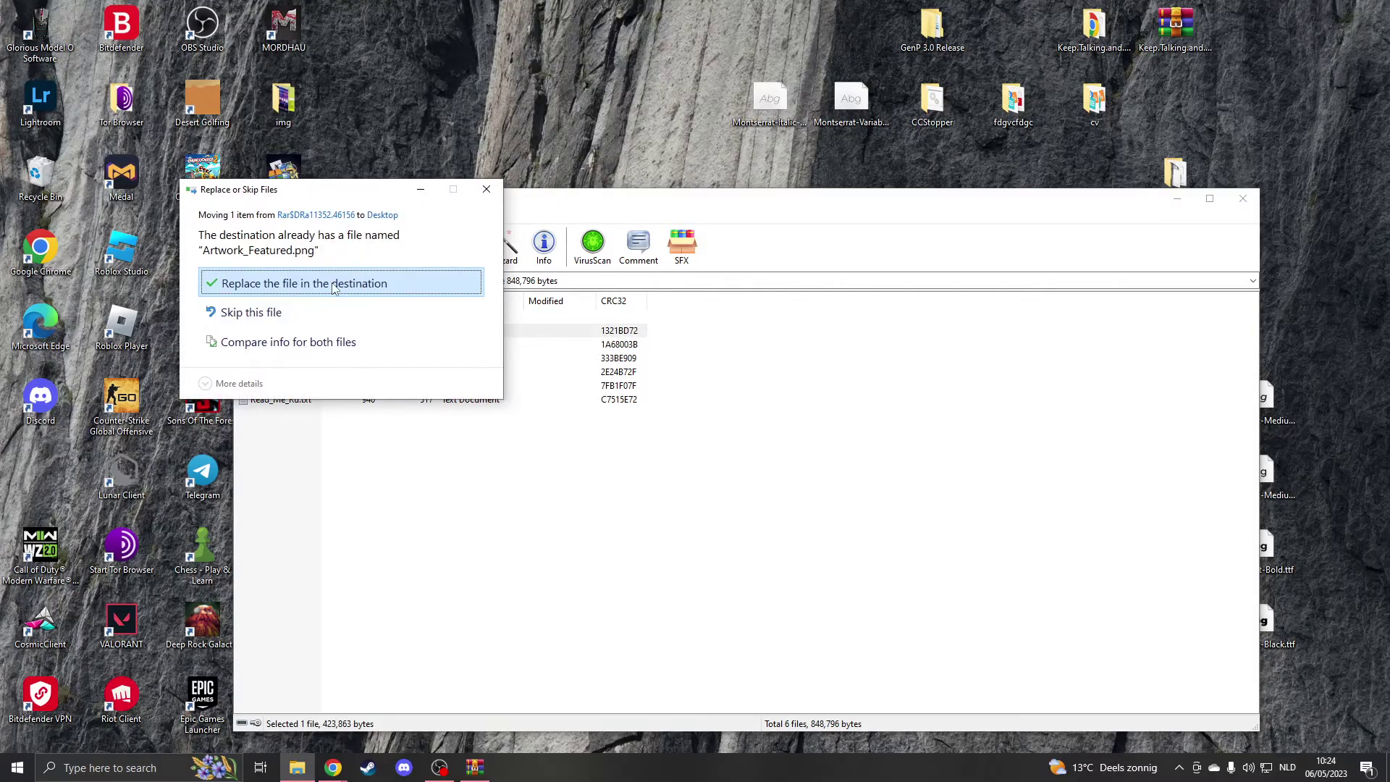
left_click(337, 276)
Step: Close WinRAR, reposition the artwork icon on the desktop, and return to Chrome
left_click(1243, 199)
left_click_drag(713, 264, 696, 348)
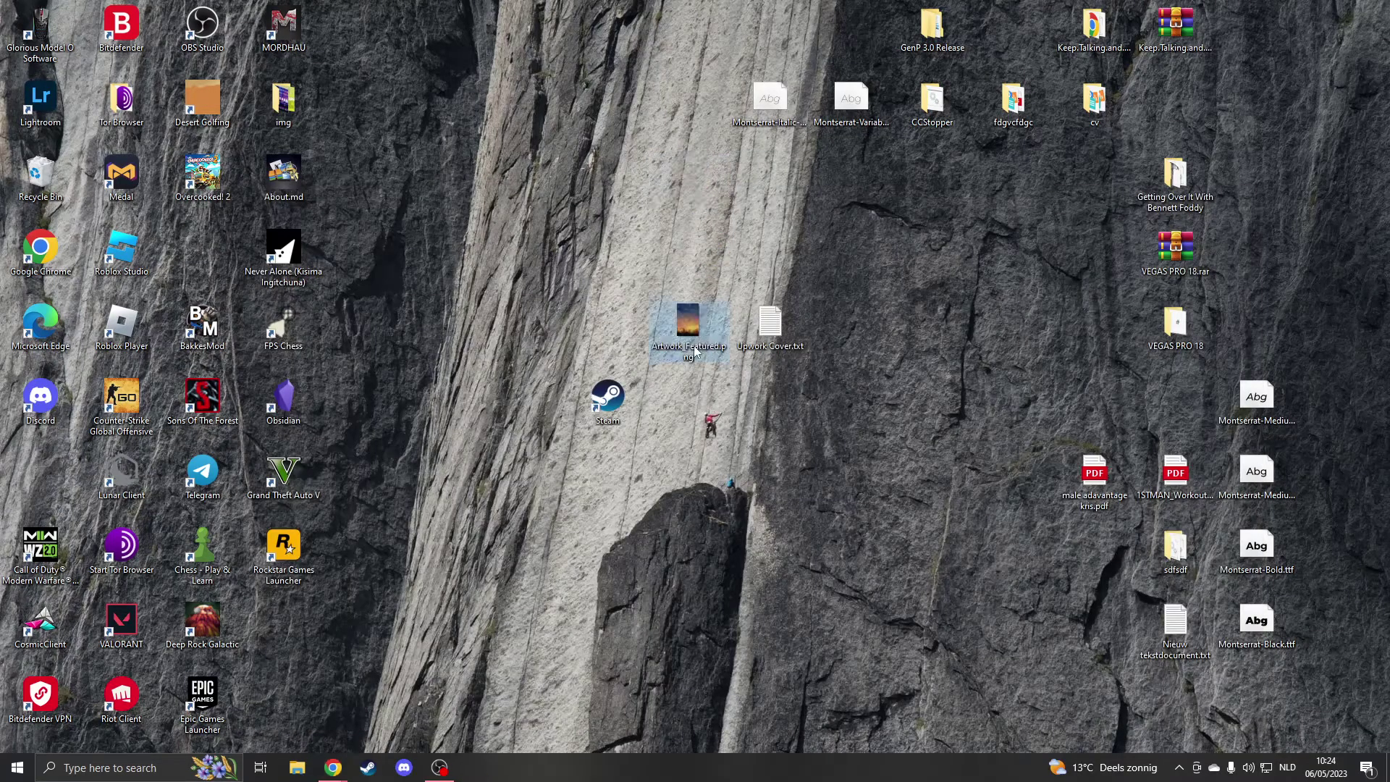
left_click(332, 767)
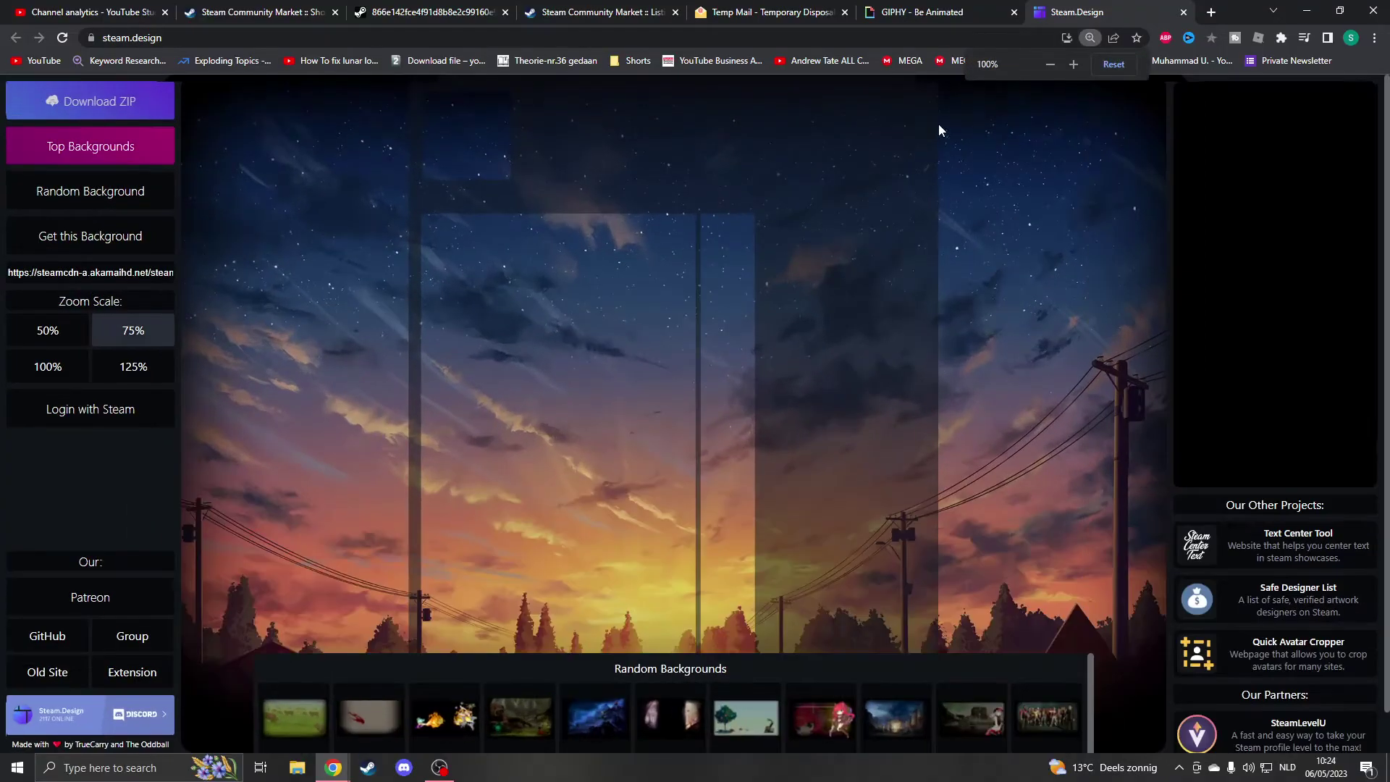
Step: Upload Artwork_Featured.png into GIPHY's Create GIF maker
left_click(921, 12)
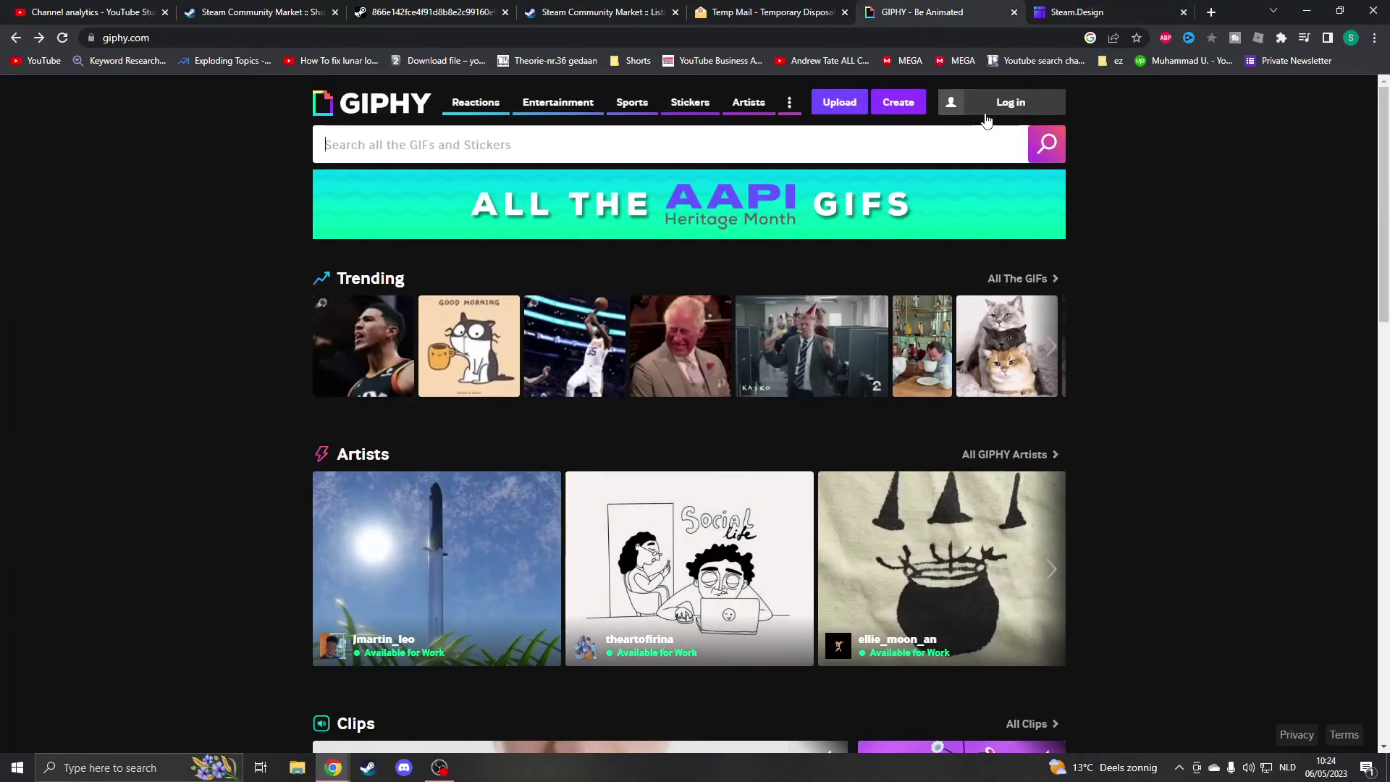
left_click(898, 102)
left_click(497, 474)
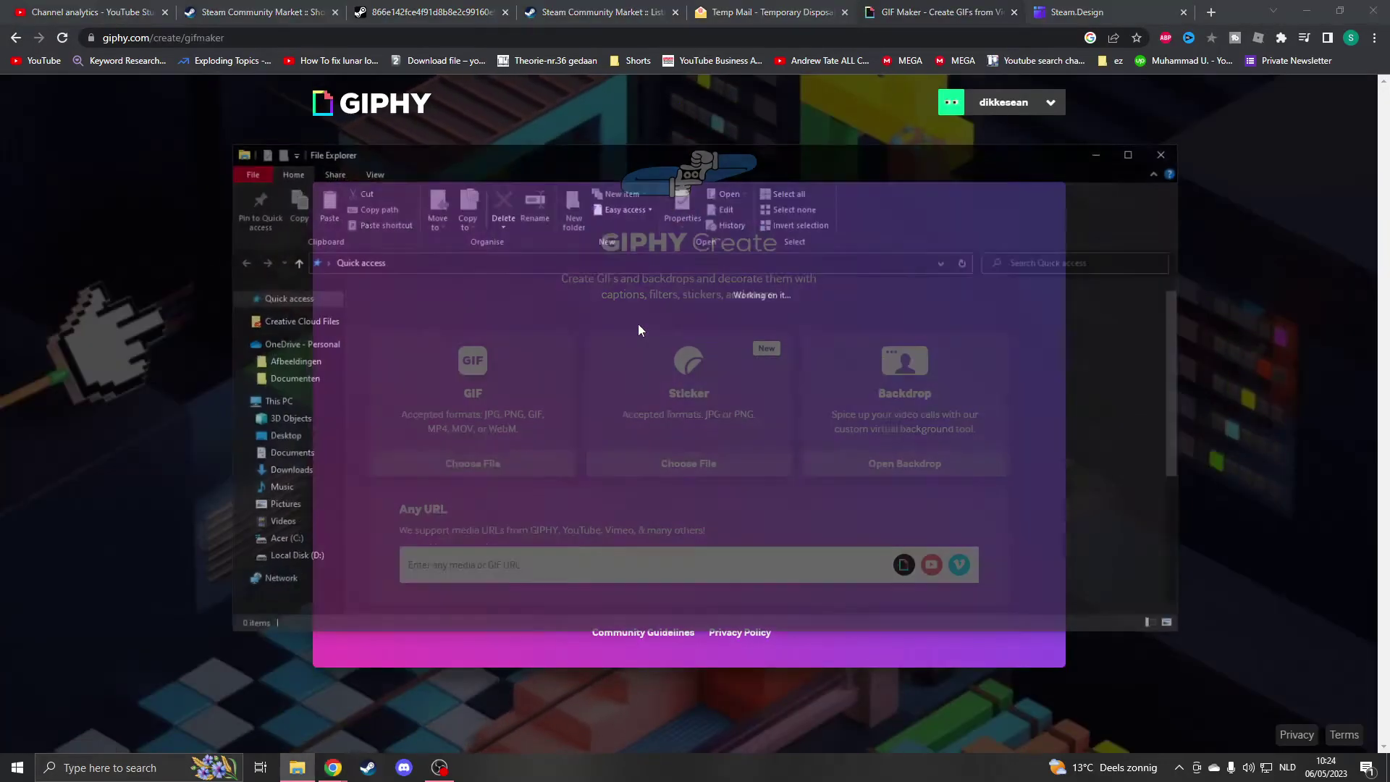
left_click_drag(434, 439, 469, 429)
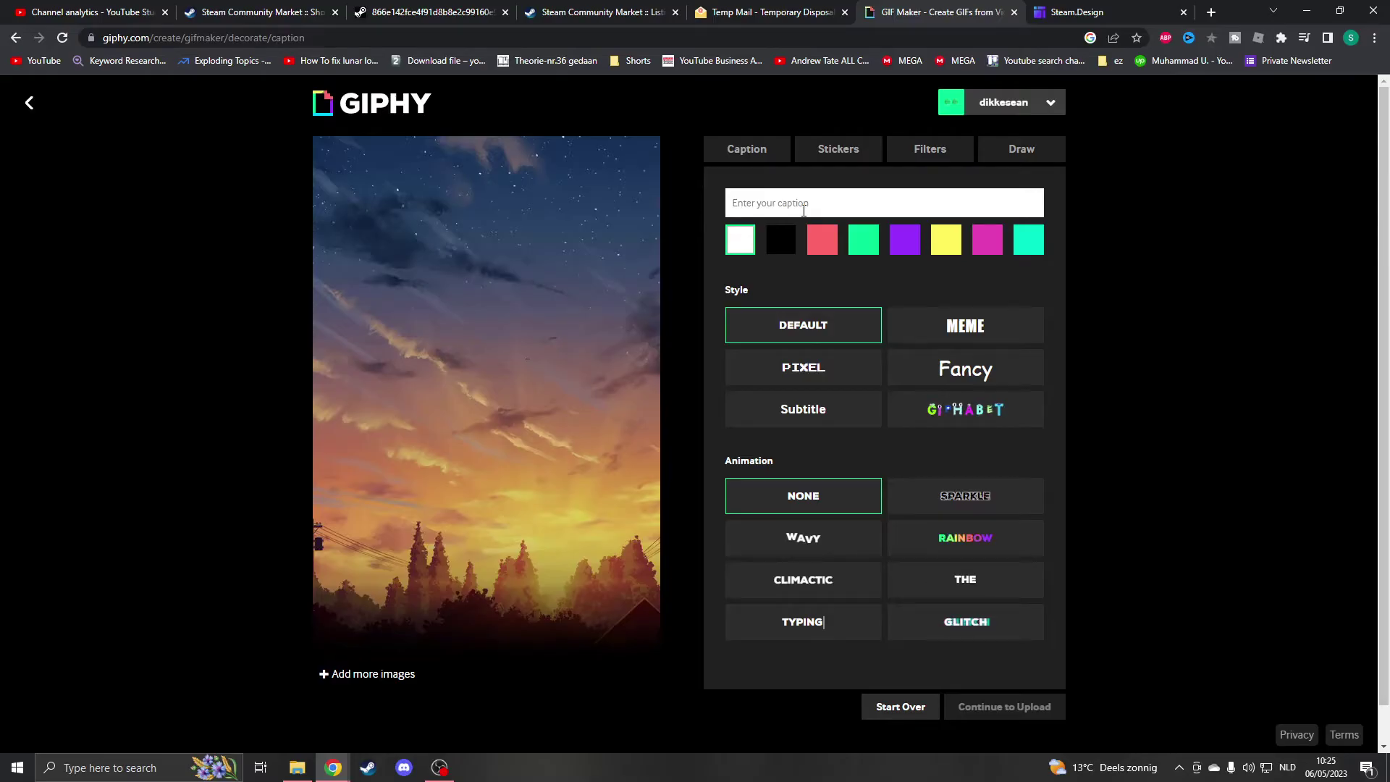
type("Neverj")
Step: Correct the caption to 'NEVER JUAN' and give it Pixel style with Wavy animation
key("BackSpace")
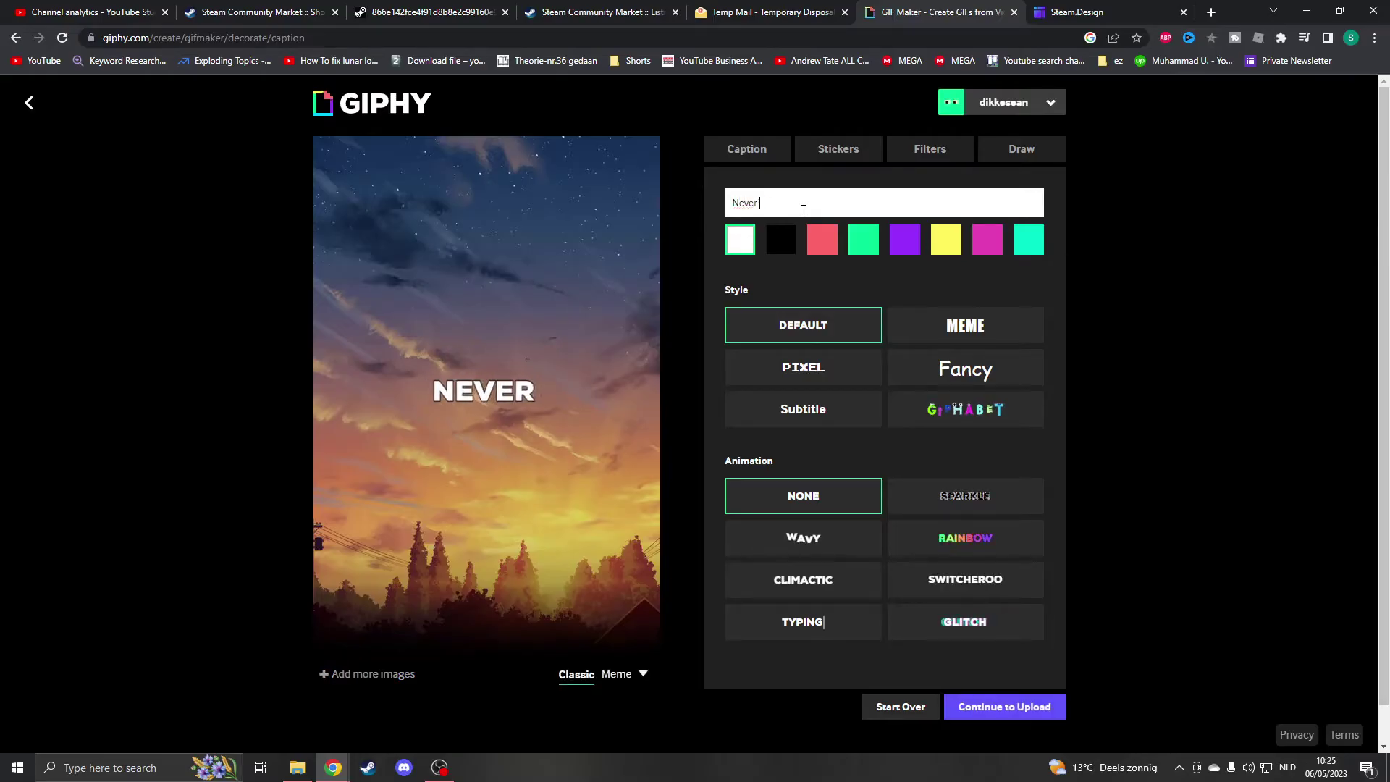
type("JUAN")
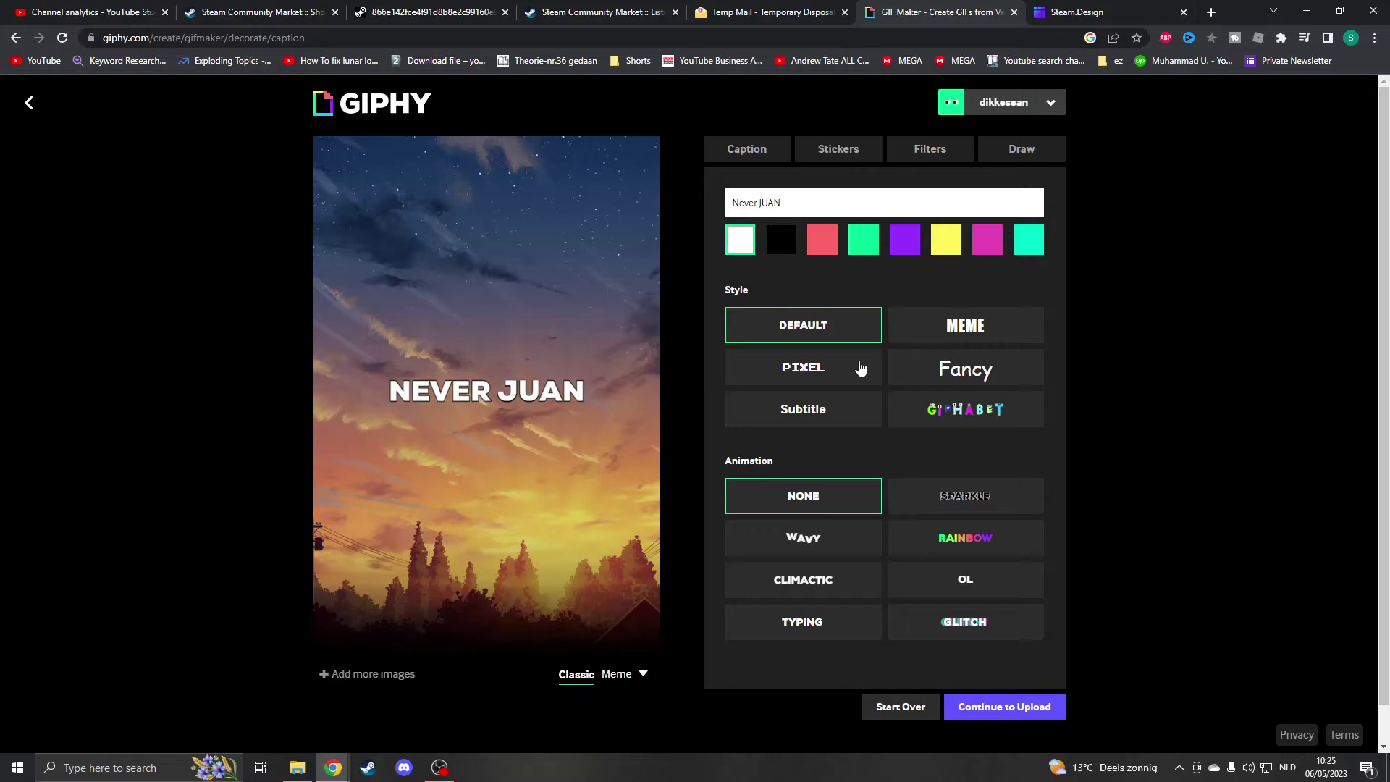
left_click(848, 367)
left_click(833, 412)
left_click(832, 375)
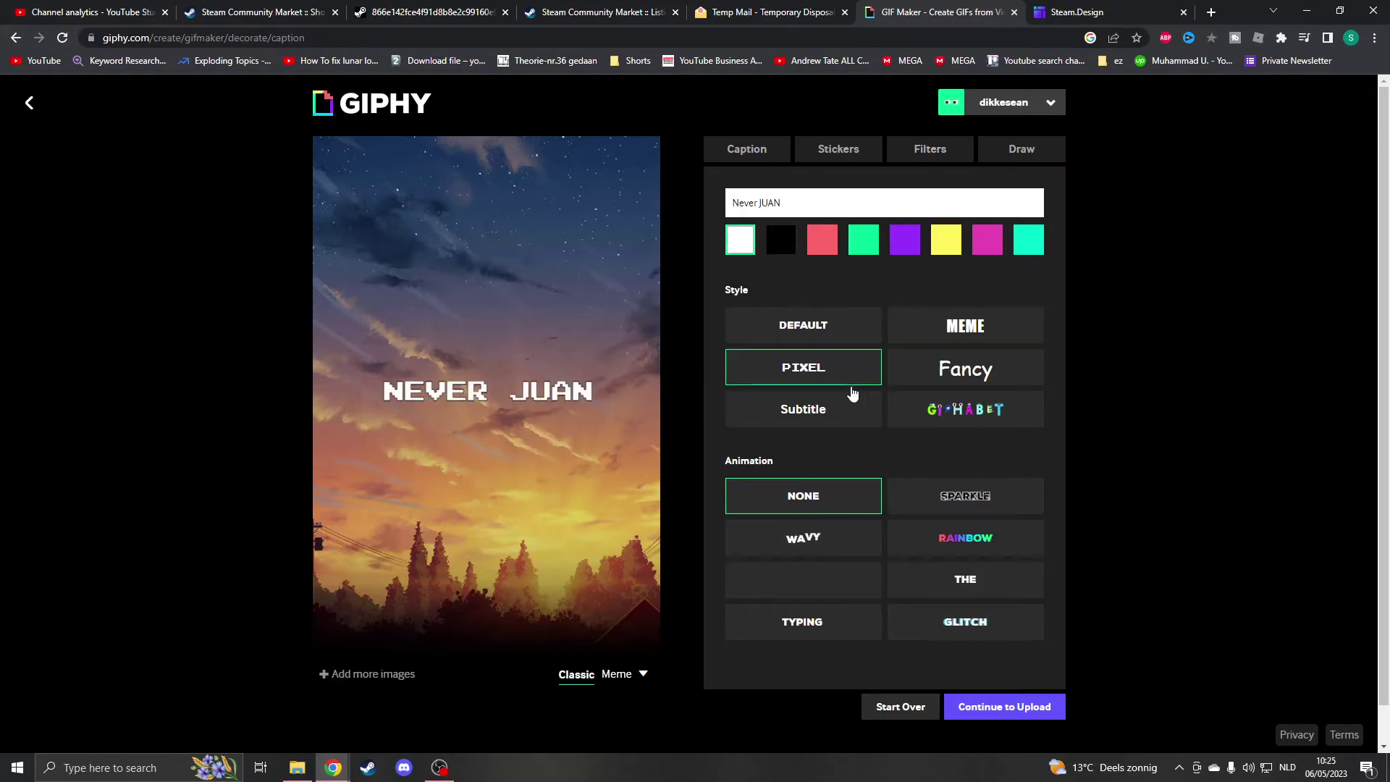
scroll(847, 391, "down", 1)
left_click(826, 510)
left_click(456, 358)
left_click(586, 380)
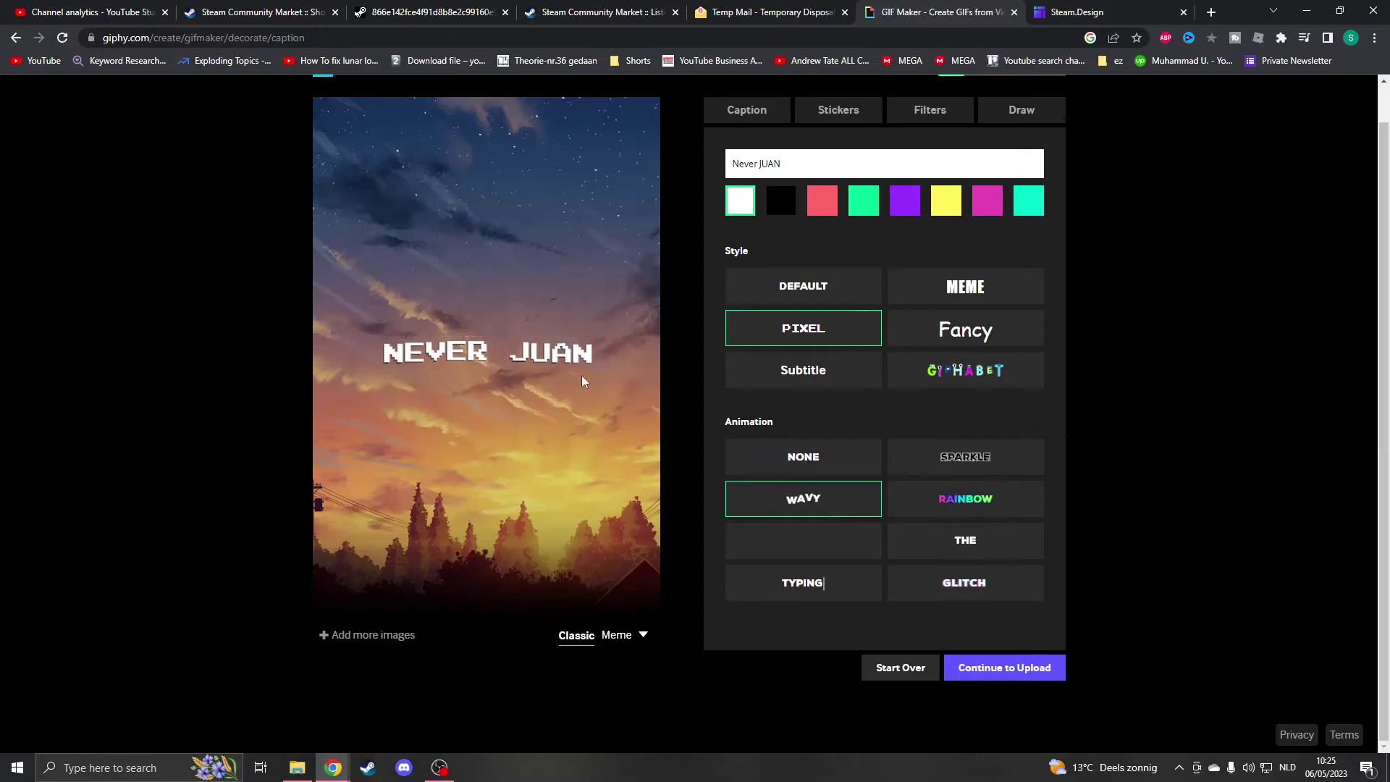
left_click(488, 354)
left_click(641, 391)
scroll(820, 374, "up", 1)
scroll(819, 374, "up", 1)
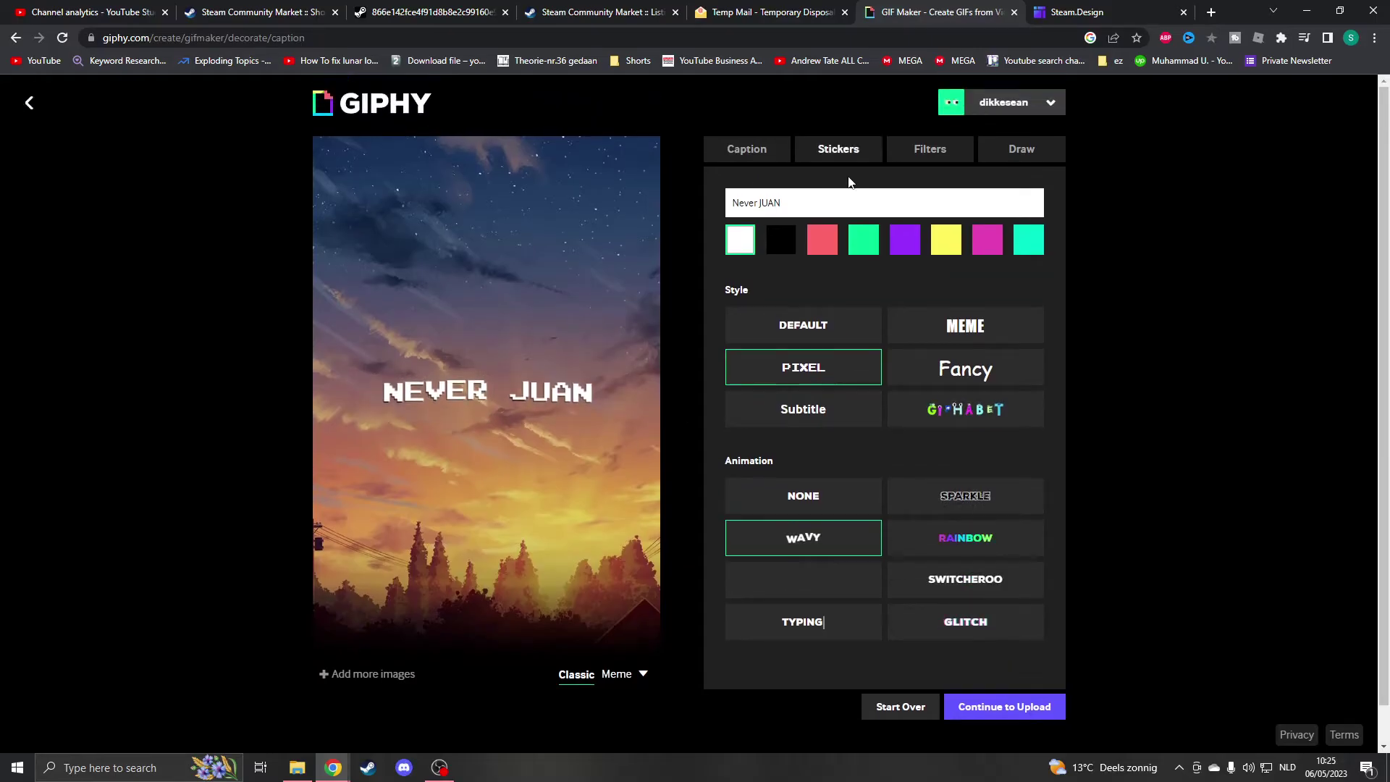
Step: Add and position the nurses sticker, then delete it and return to Caption
left_click(838, 148)
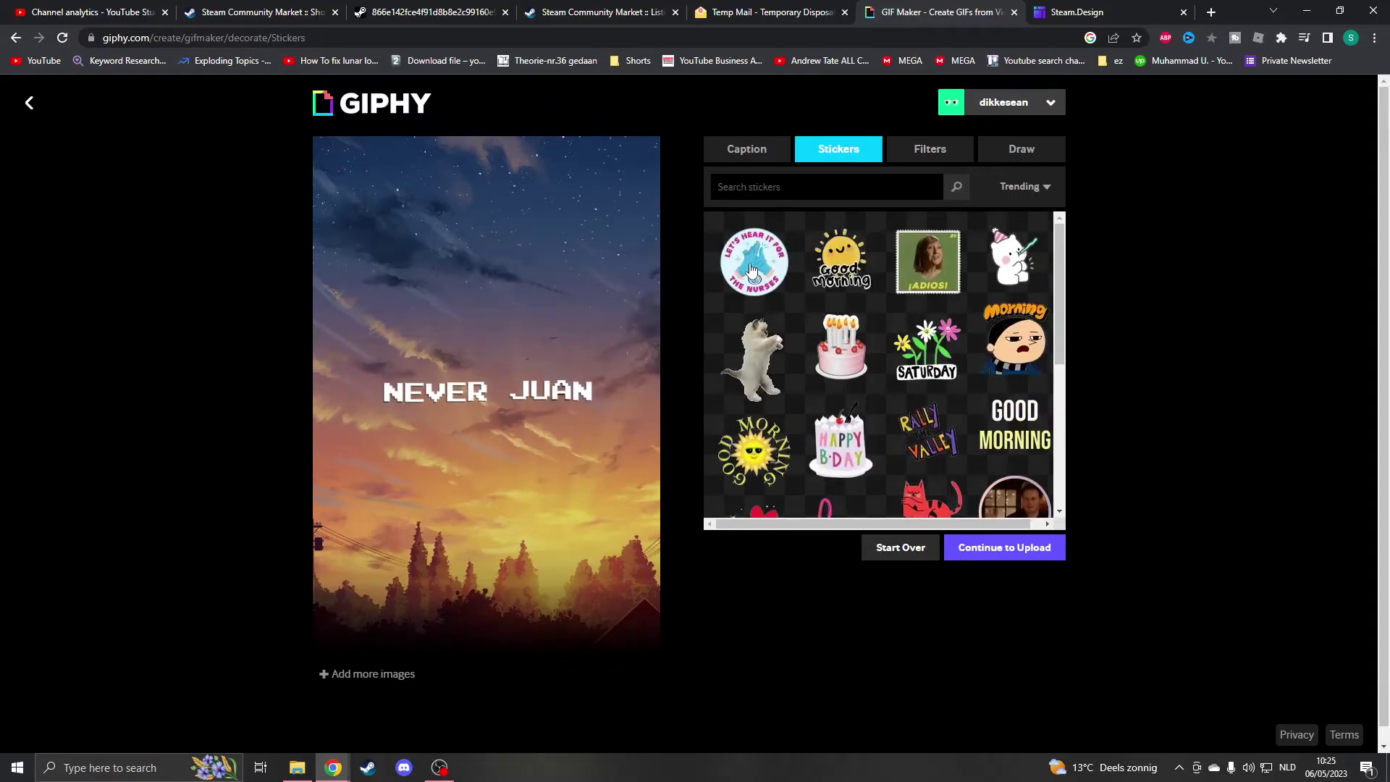
left_click(754, 261)
left_click_drag(486, 391, 477, 490)
mouse_move(475, 439)
left_mouse_down()
mouse_move(510, 457)
mouse_move(526, 529)
mouse_move(576, 413)
left_mouse_up()
left_click(489, 391)
left_click(478, 494)
left_click(581, 413)
left_click(930, 148)
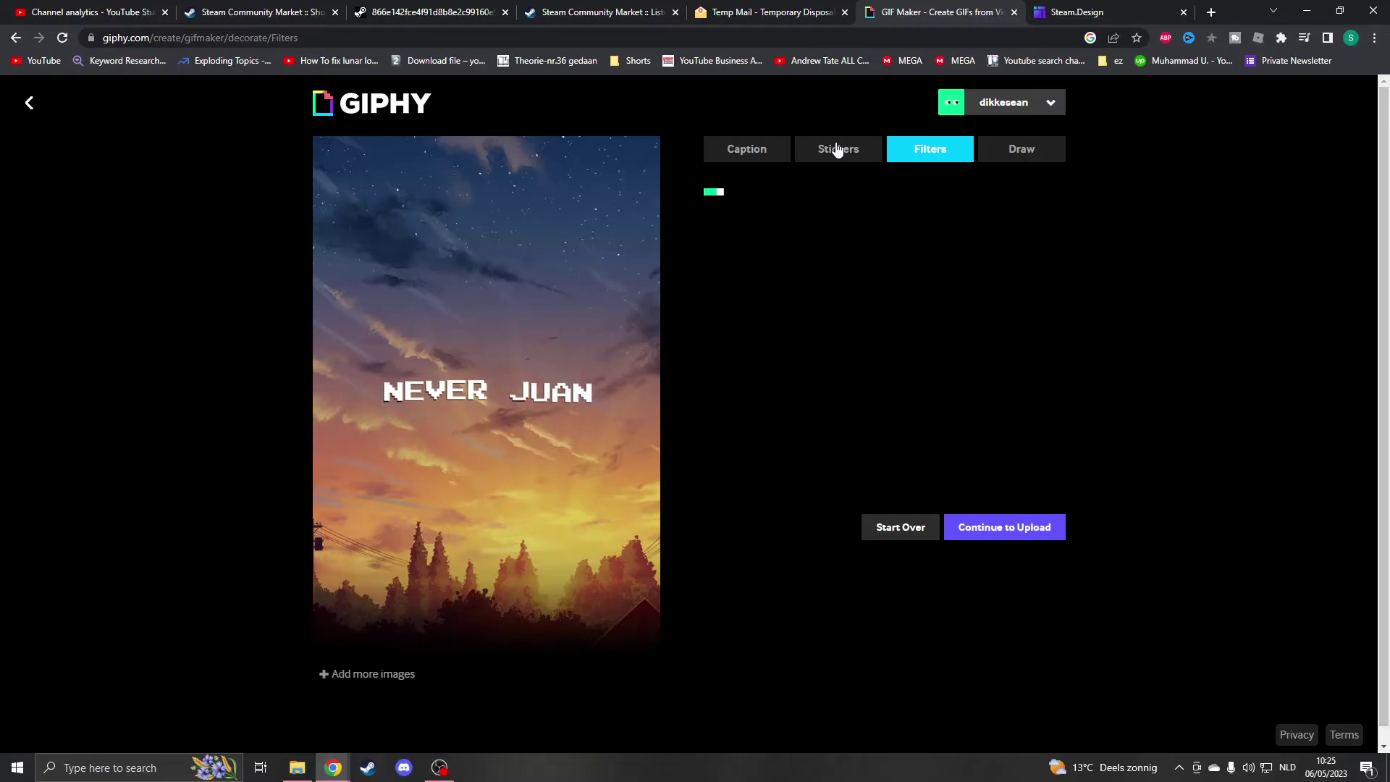
left_click(746, 149)
scroll(676, 467, "down", 1)
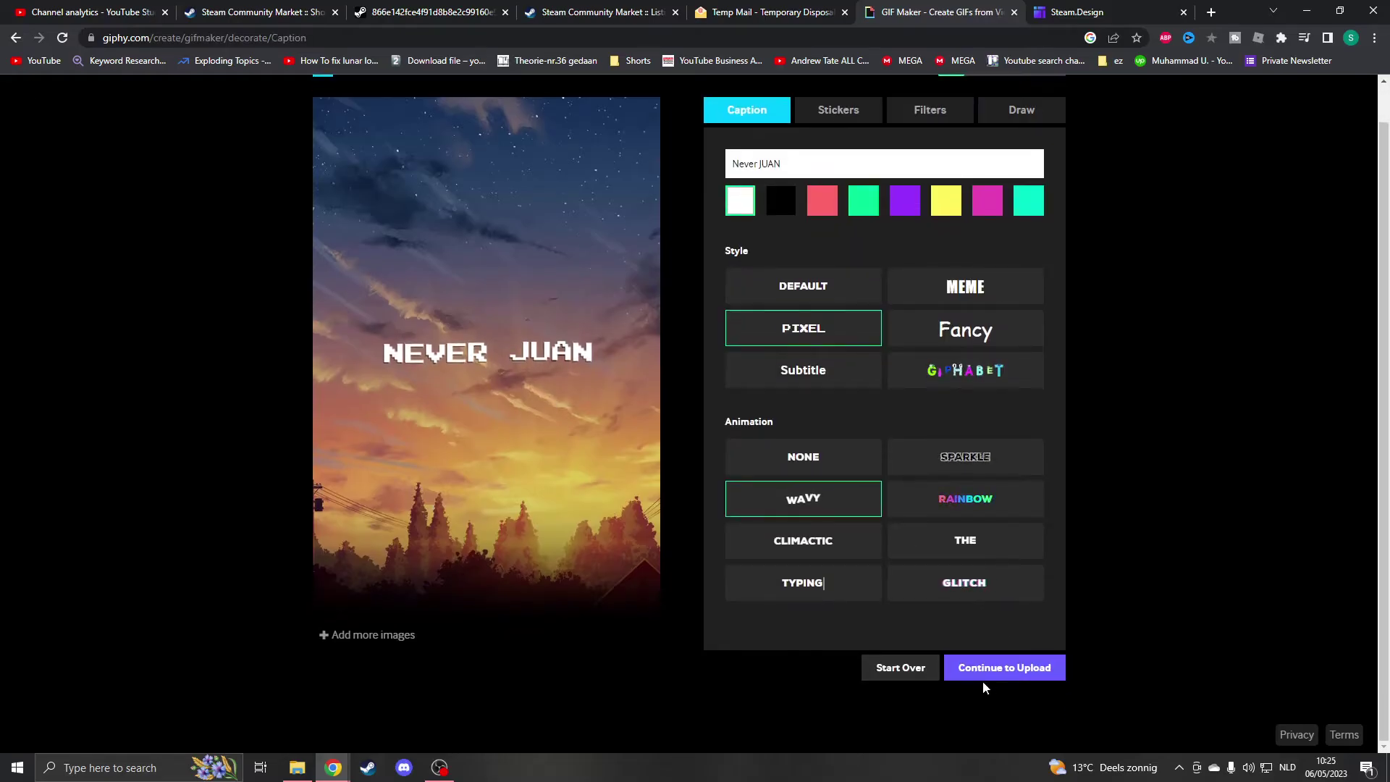
Step: Upload the NEVER JUAN GIF to GIPHY and save it to Downloads as giphy (2).gif
left_click(1003, 667)
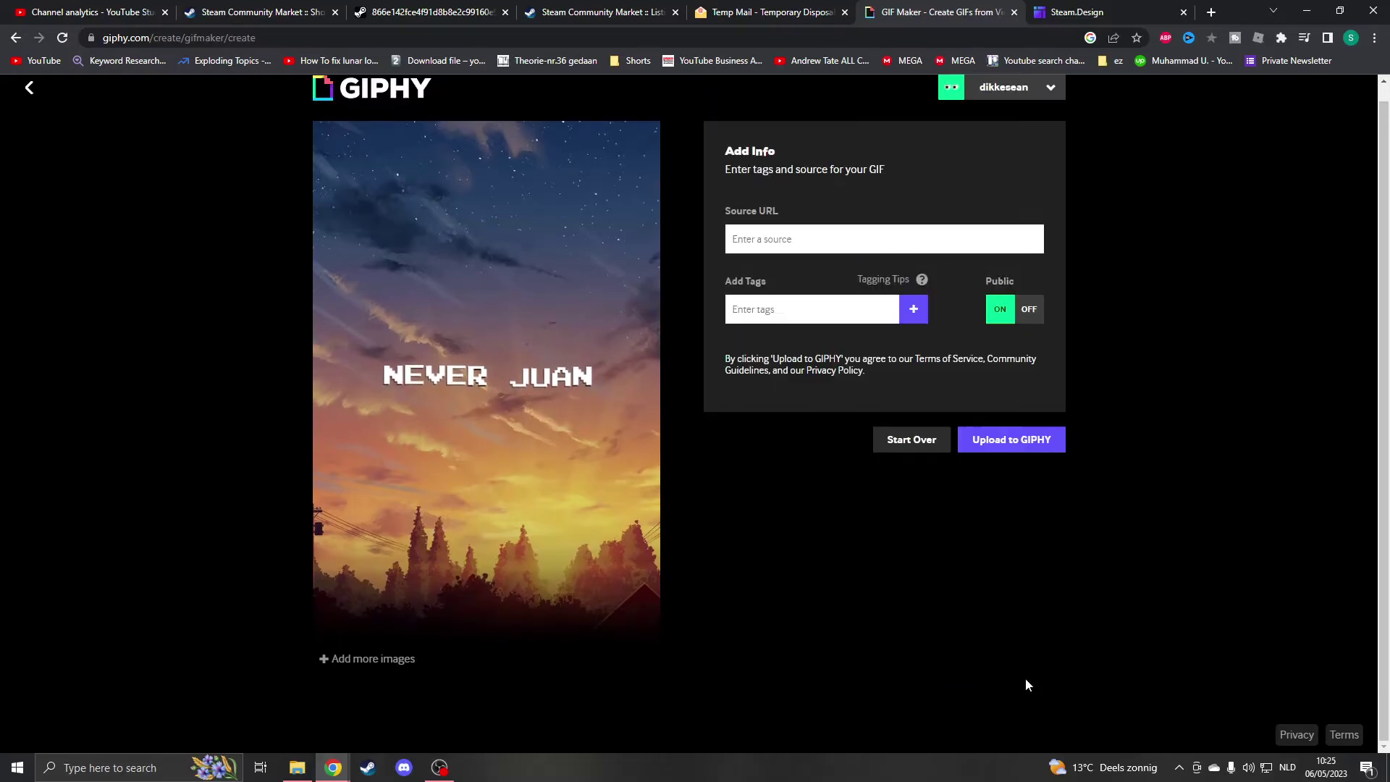
left_click(1010, 448)
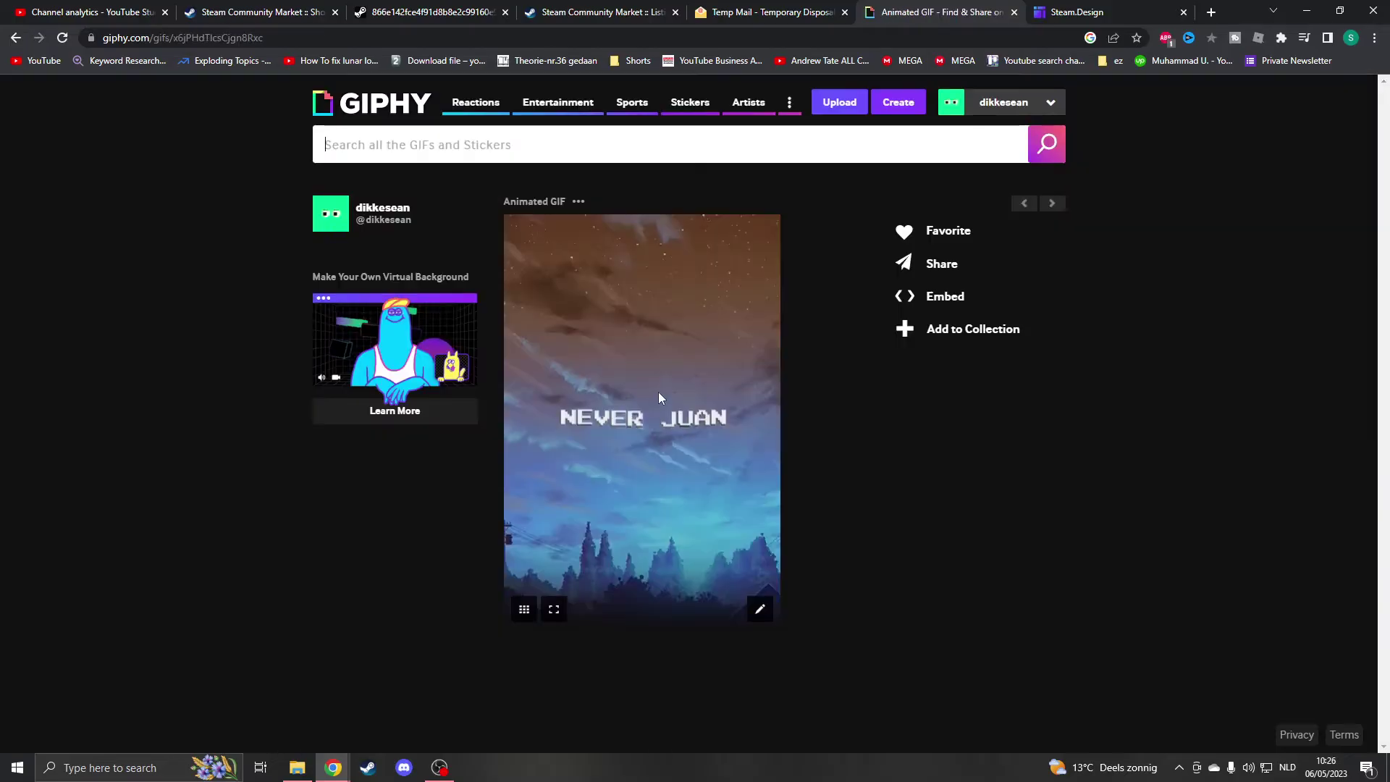
right_click(631, 393)
left_click(678, 403)
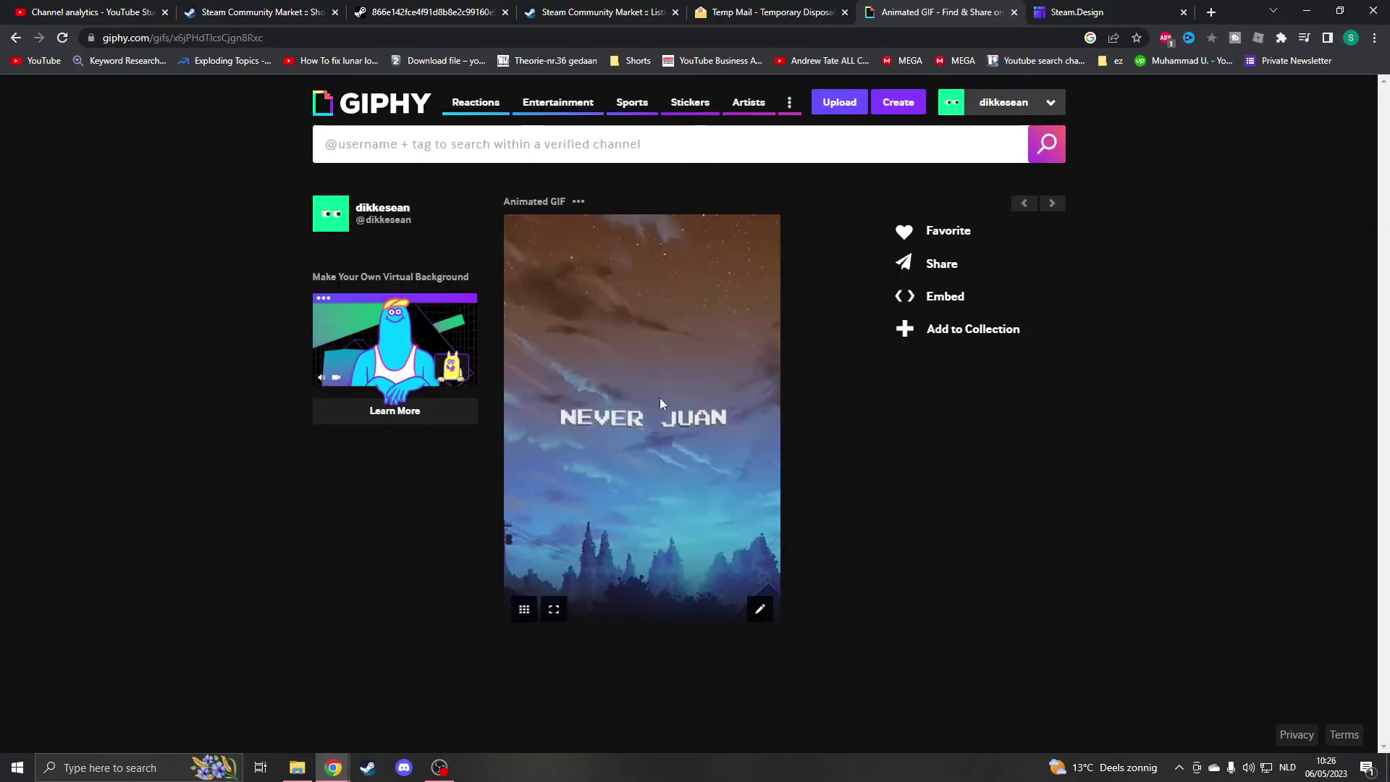
right_click(660, 398)
left_click(707, 422)
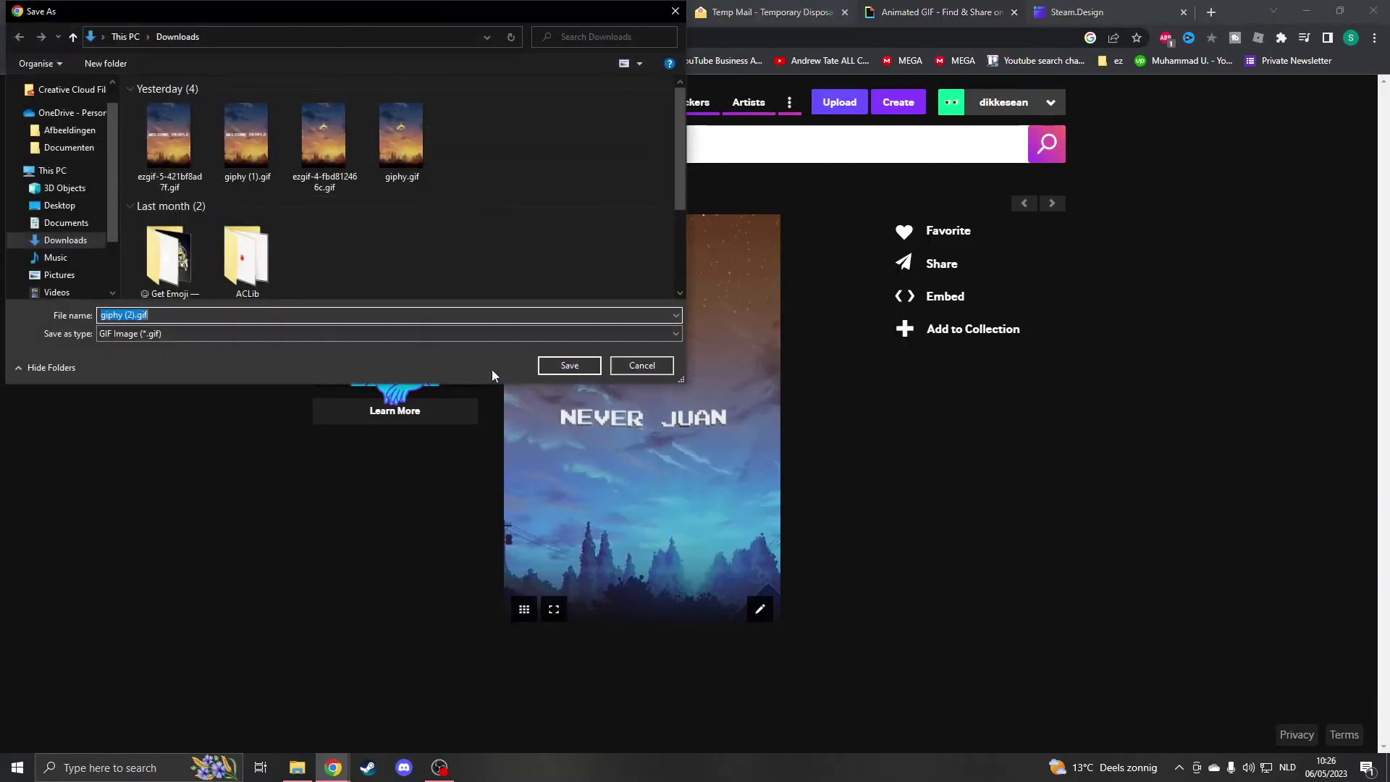
left_click(564, 364)
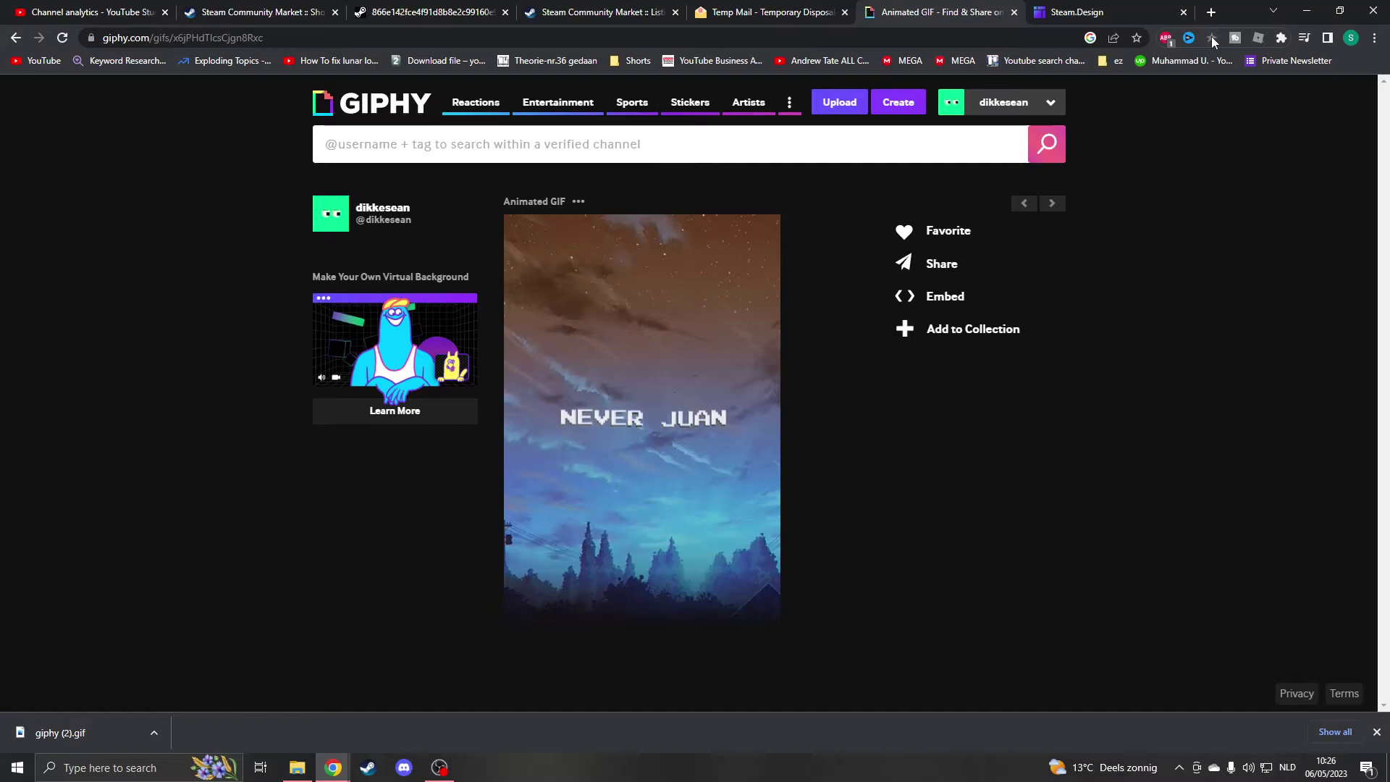
Step: Search for ezgif in a new tab and open its animated GIF resizer
left_click(1212, 13)
type("ezgif")
key("Return")
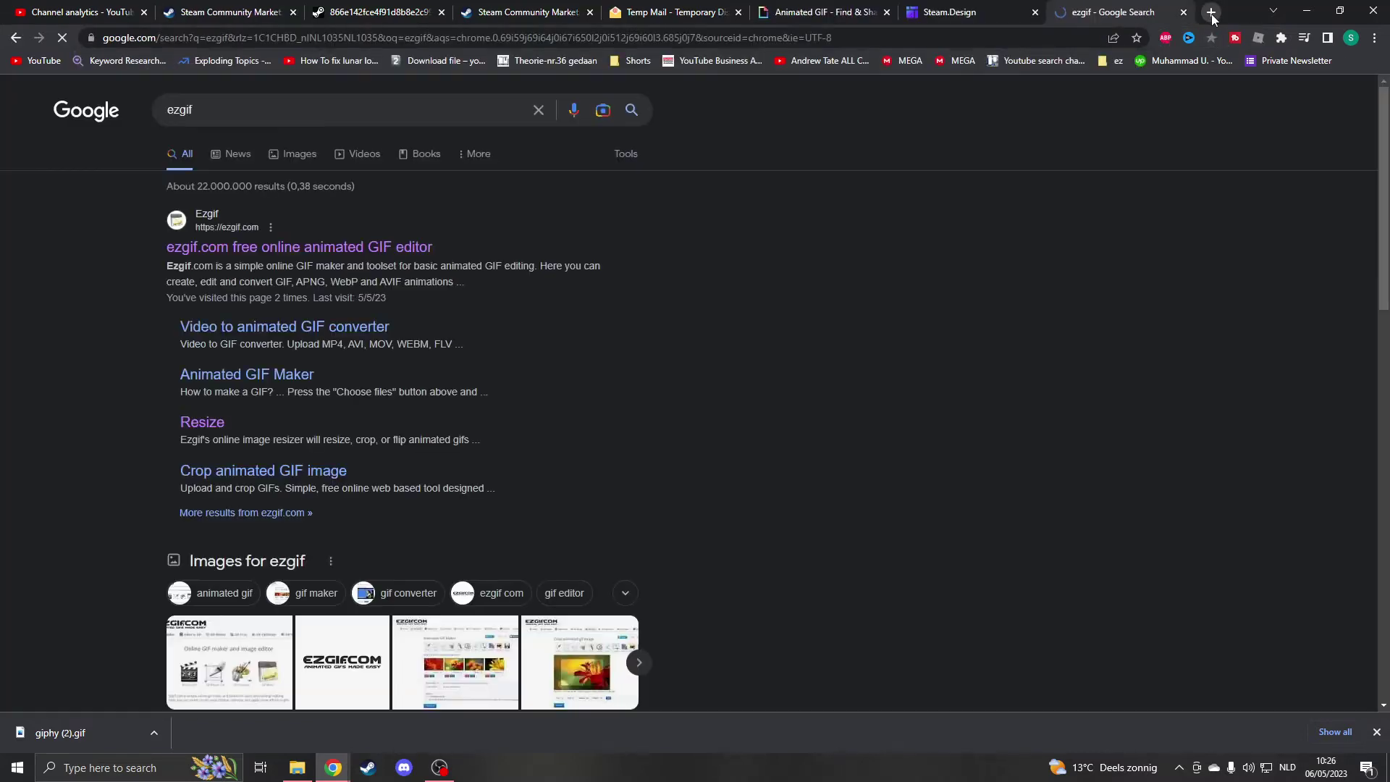
left_click(181, 249)
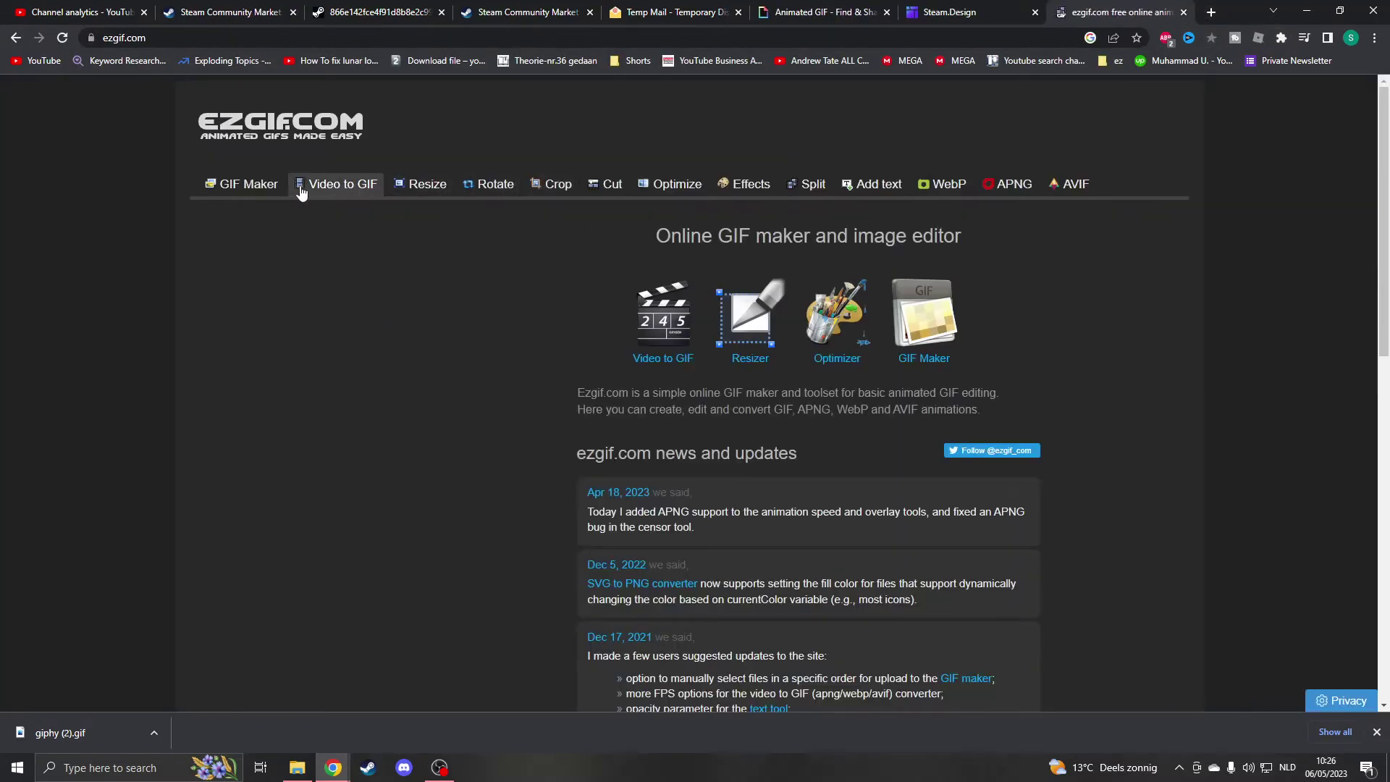
left_click(426, 184)
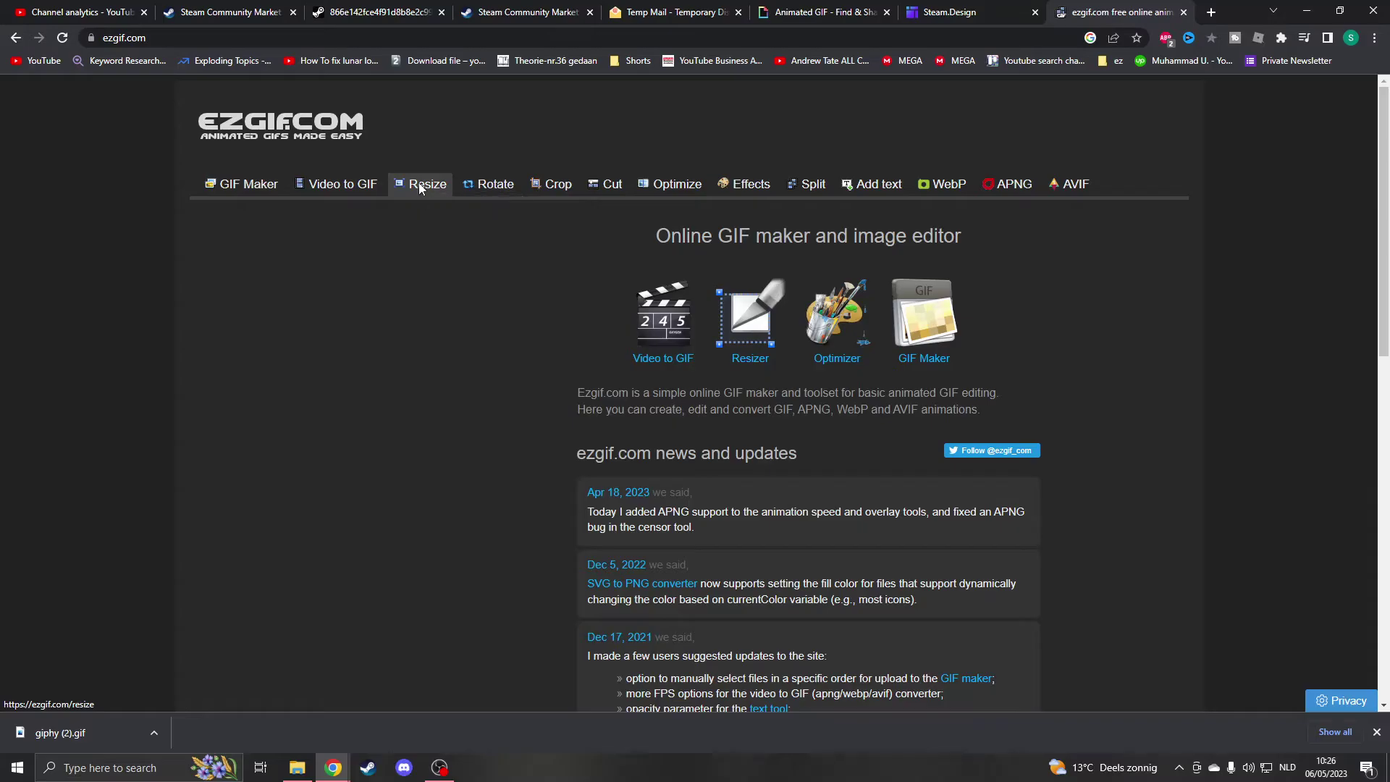
Step: Upload giphy (2).gif and resize it to 630px wide with original aspect ratio forced
left_click_drag(60, 732, 542, 346)
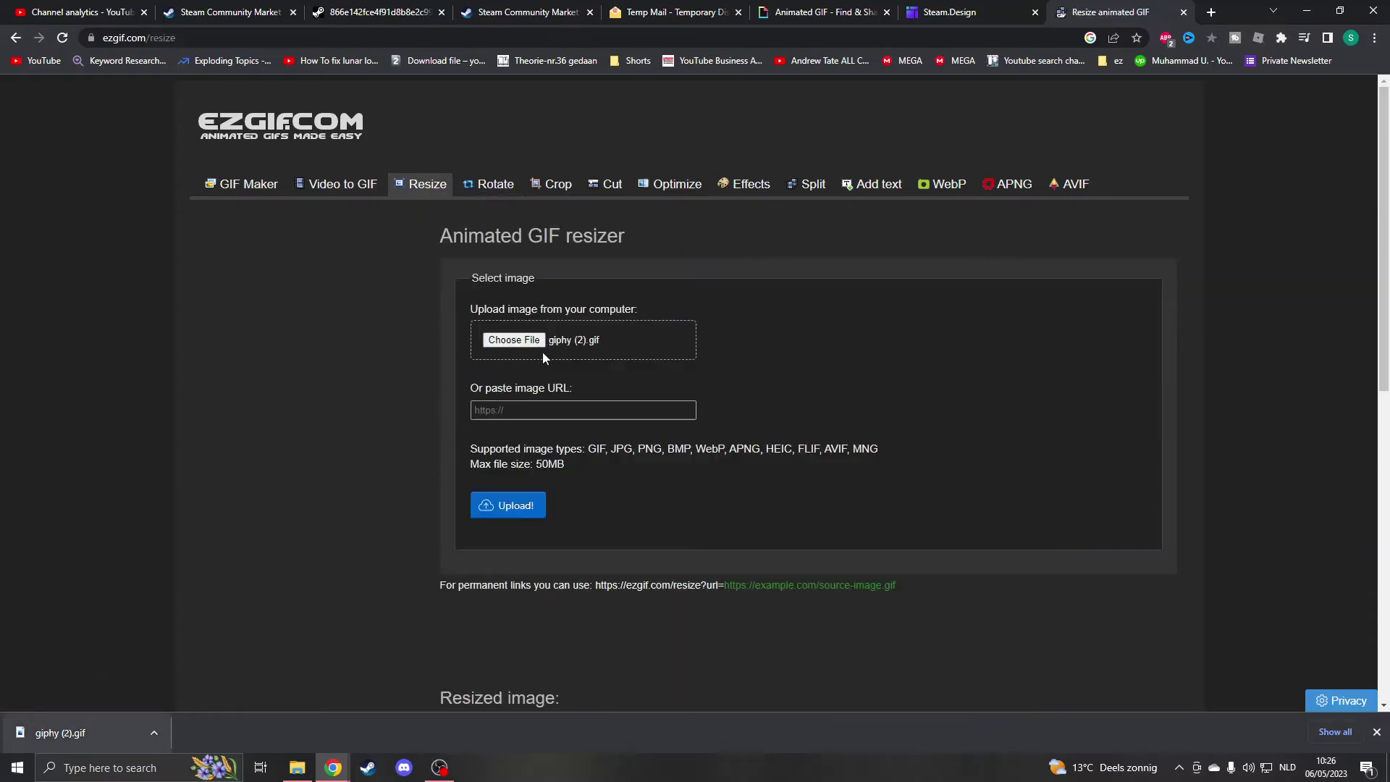
left_click(519, 511)
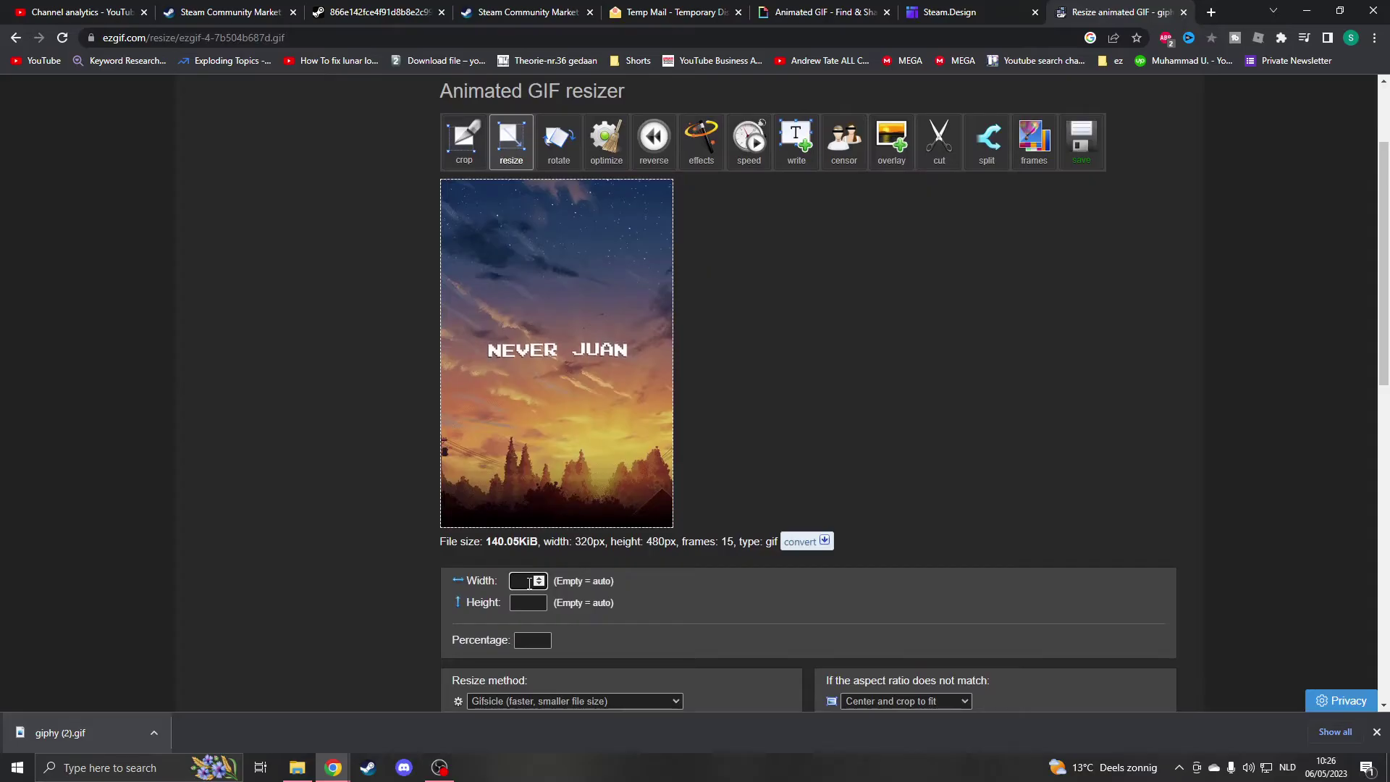
scroll(695, 435, "down", 3)
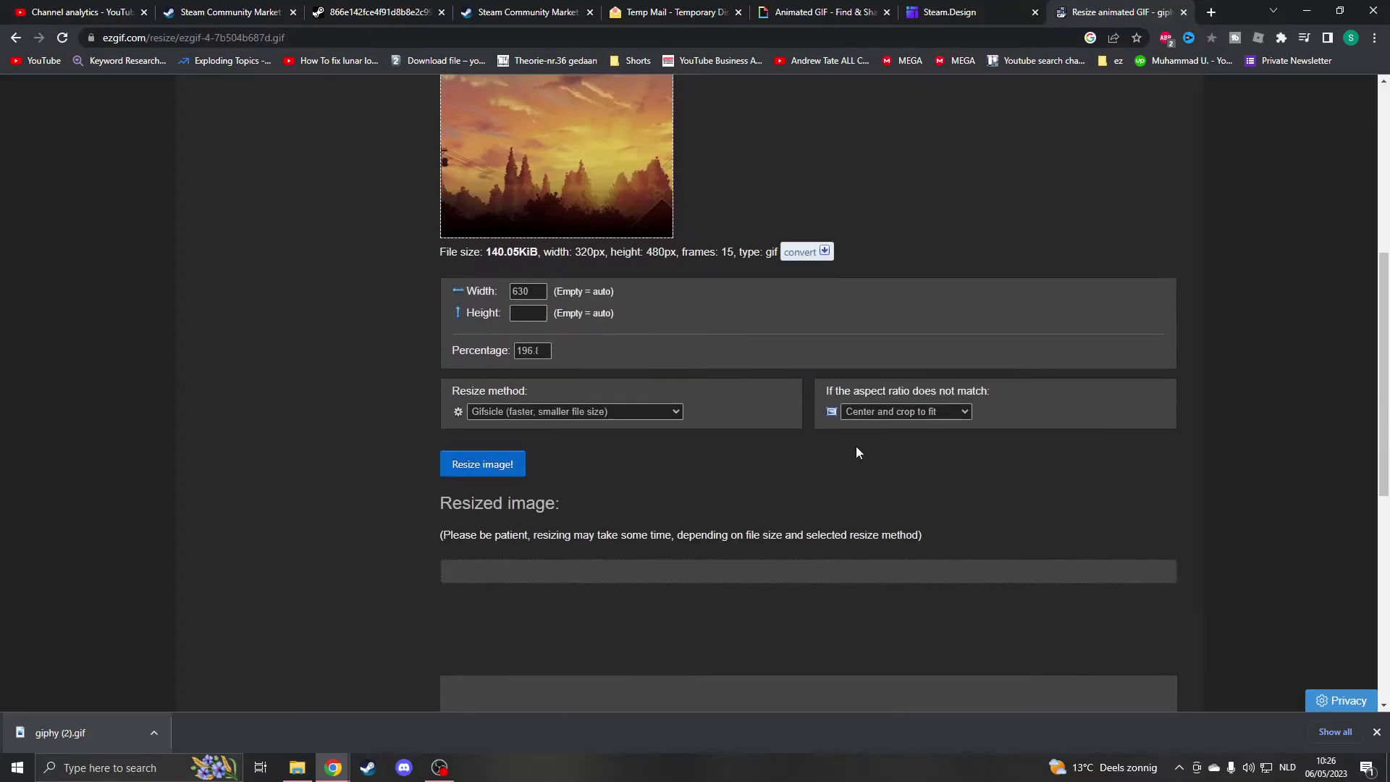
left_click(862, 411)
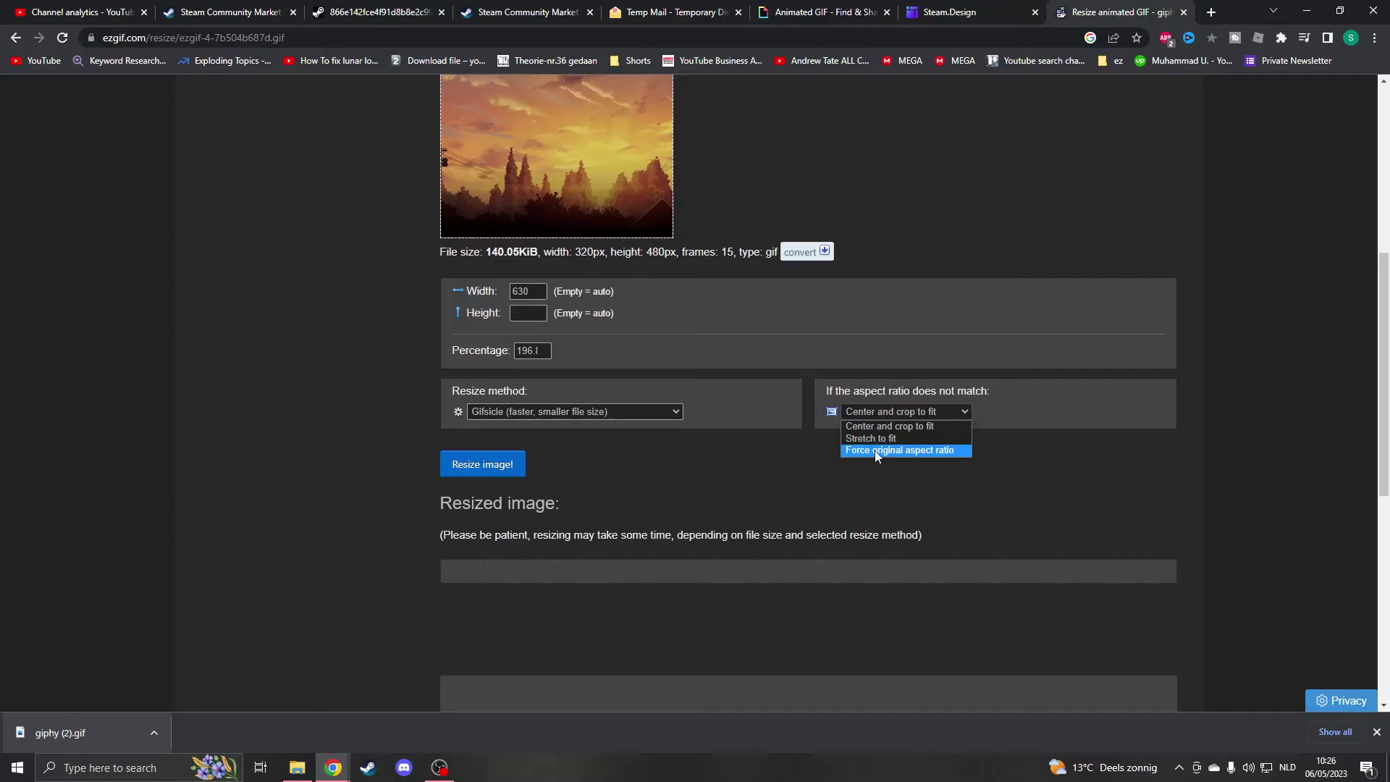
left_click(916, 450)
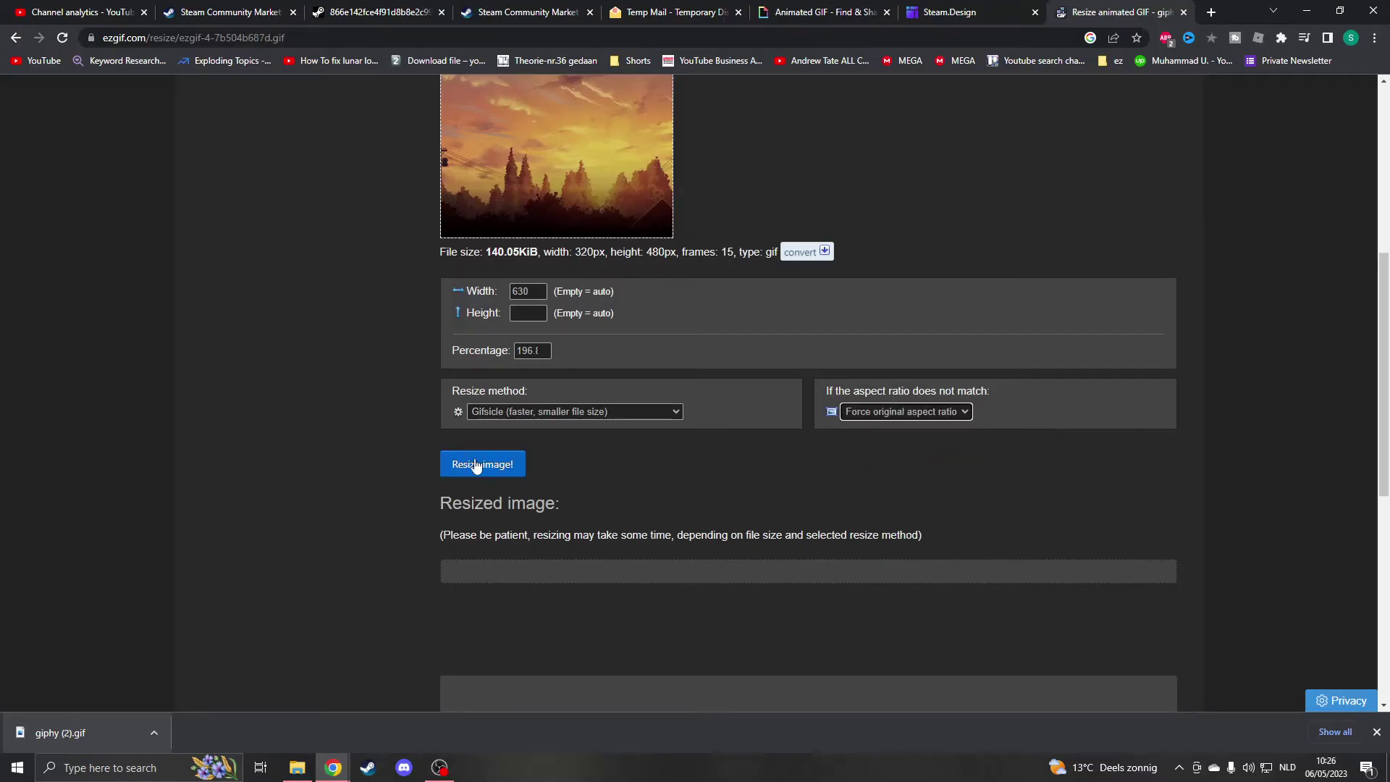
left_click(479, 464)
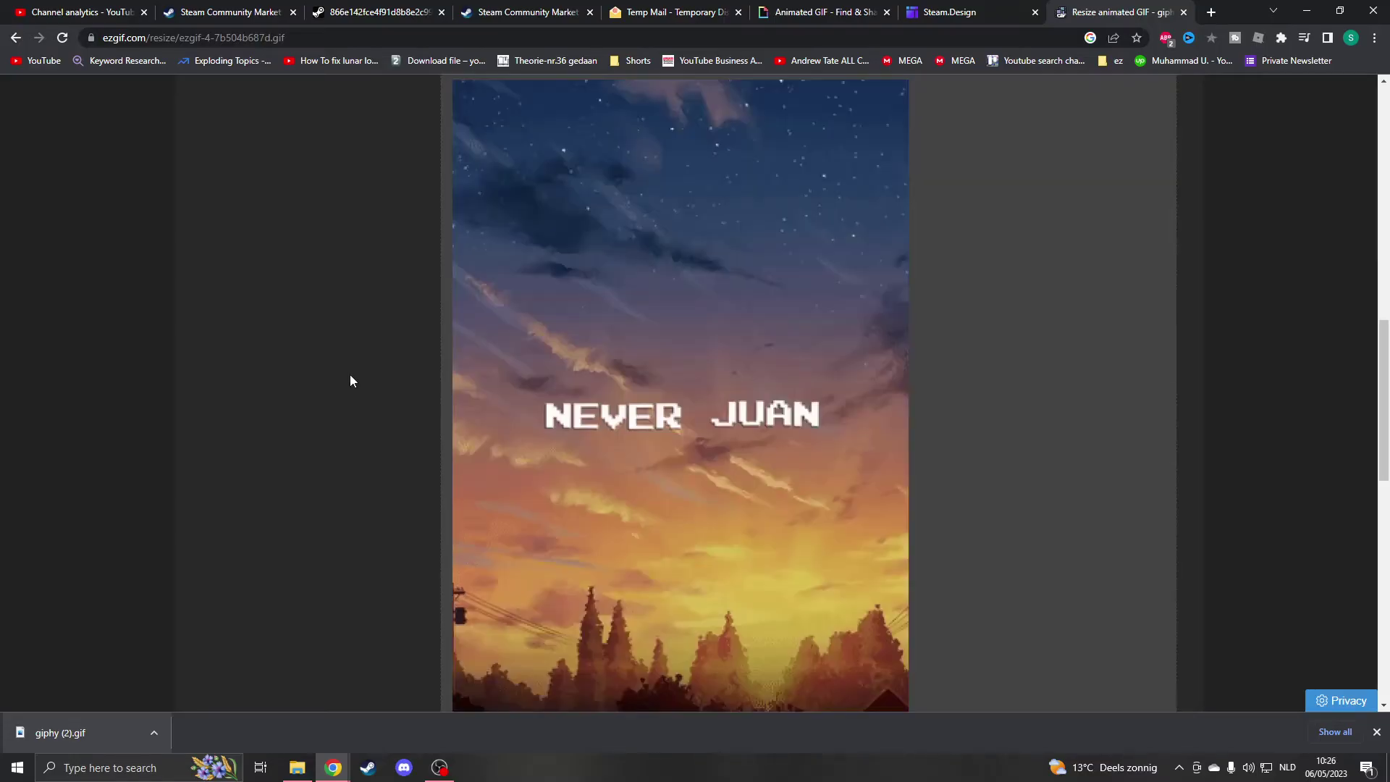
scroll(893, 450, "down", 5)
scroll(893, 450, "up", 2)
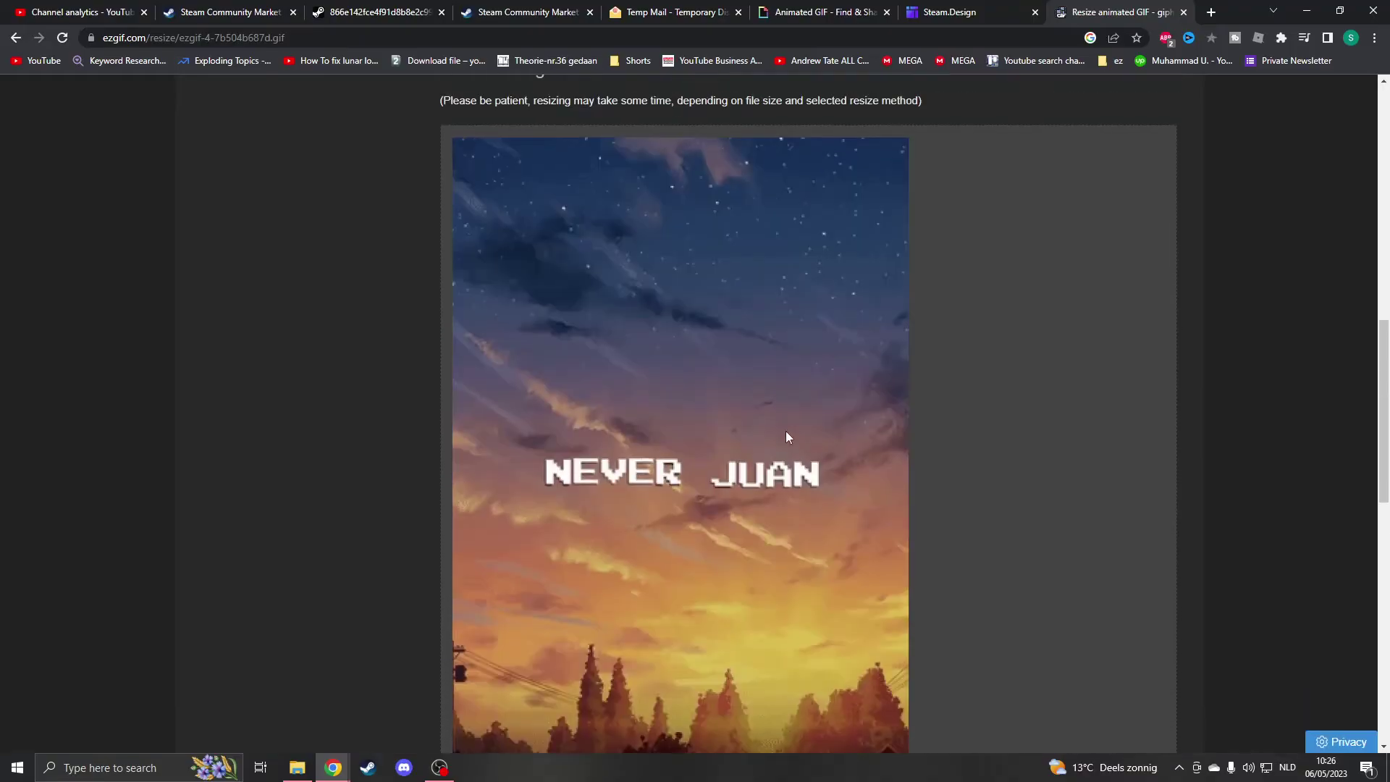
scroll(749, 418, "down", 2)
scroll(685, 386, "up", 1)
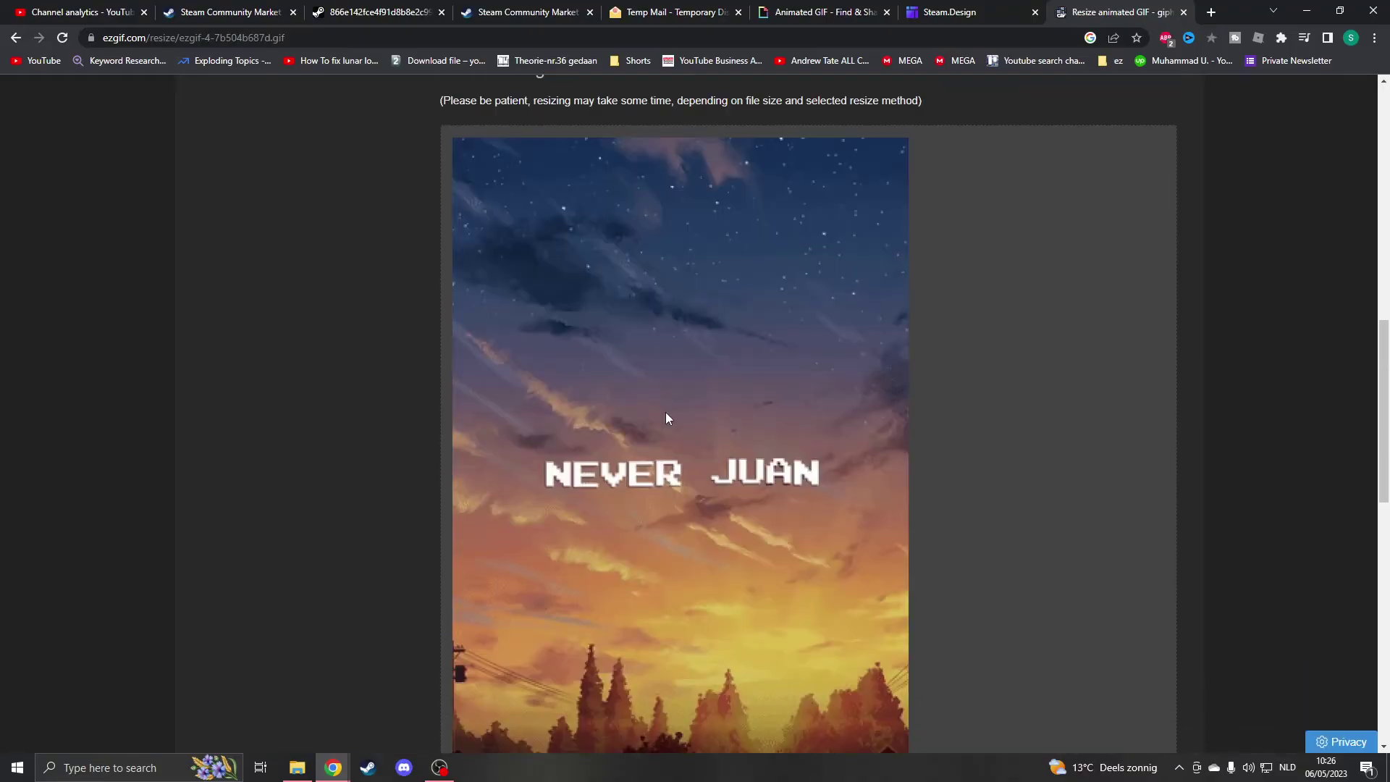
scroll(665, 412, "down", 1)
Step: Save the resized GIF to disk and go back to the resizer page
right_click(676, 343)
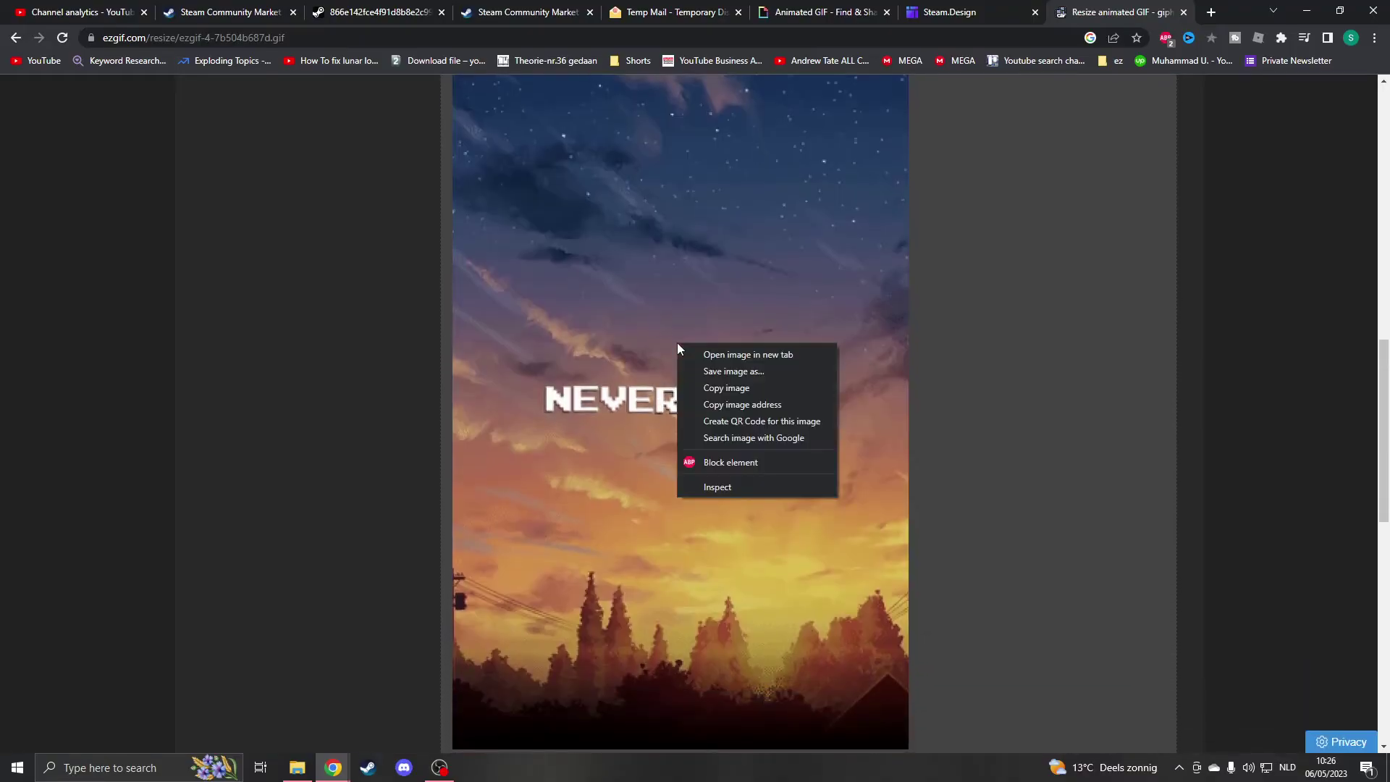
left_click(733, 371)
left_click(567, 365)
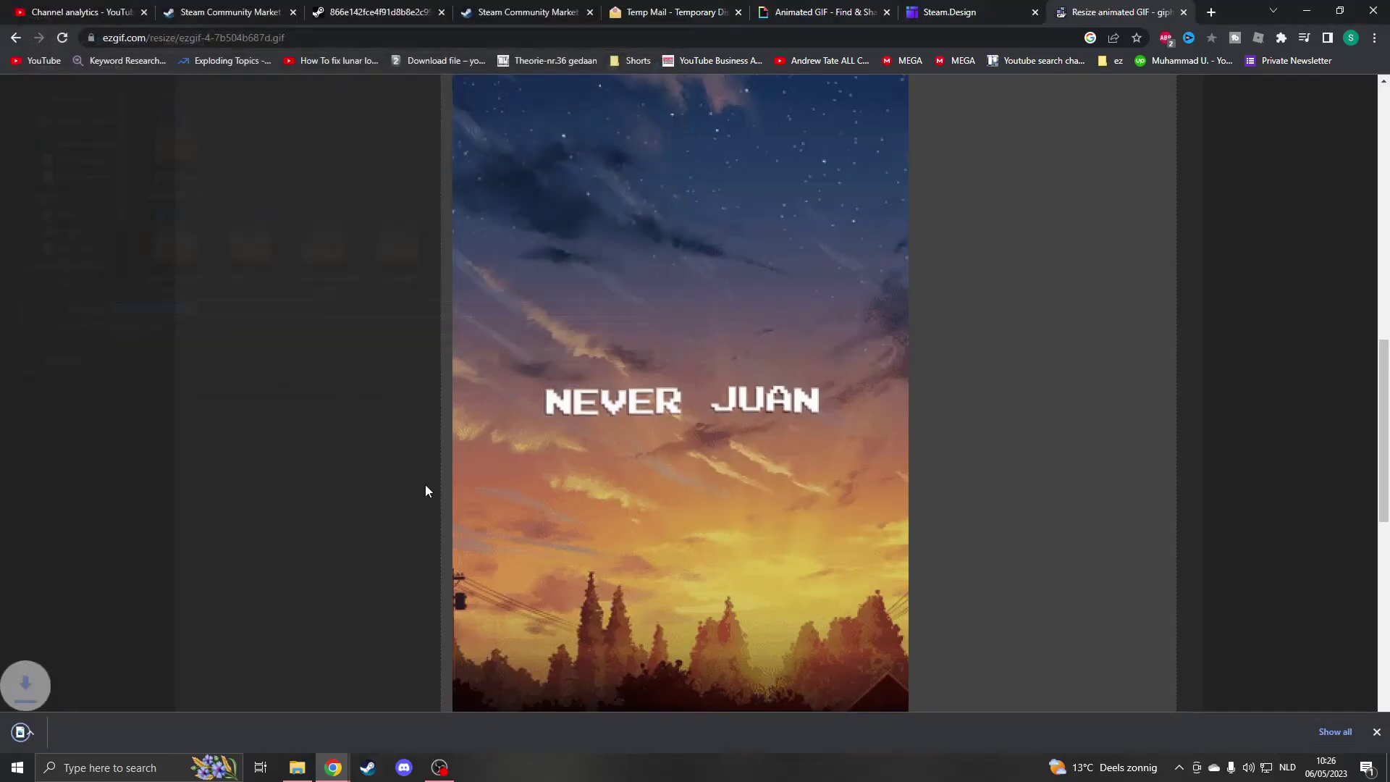
key("alt+Left")
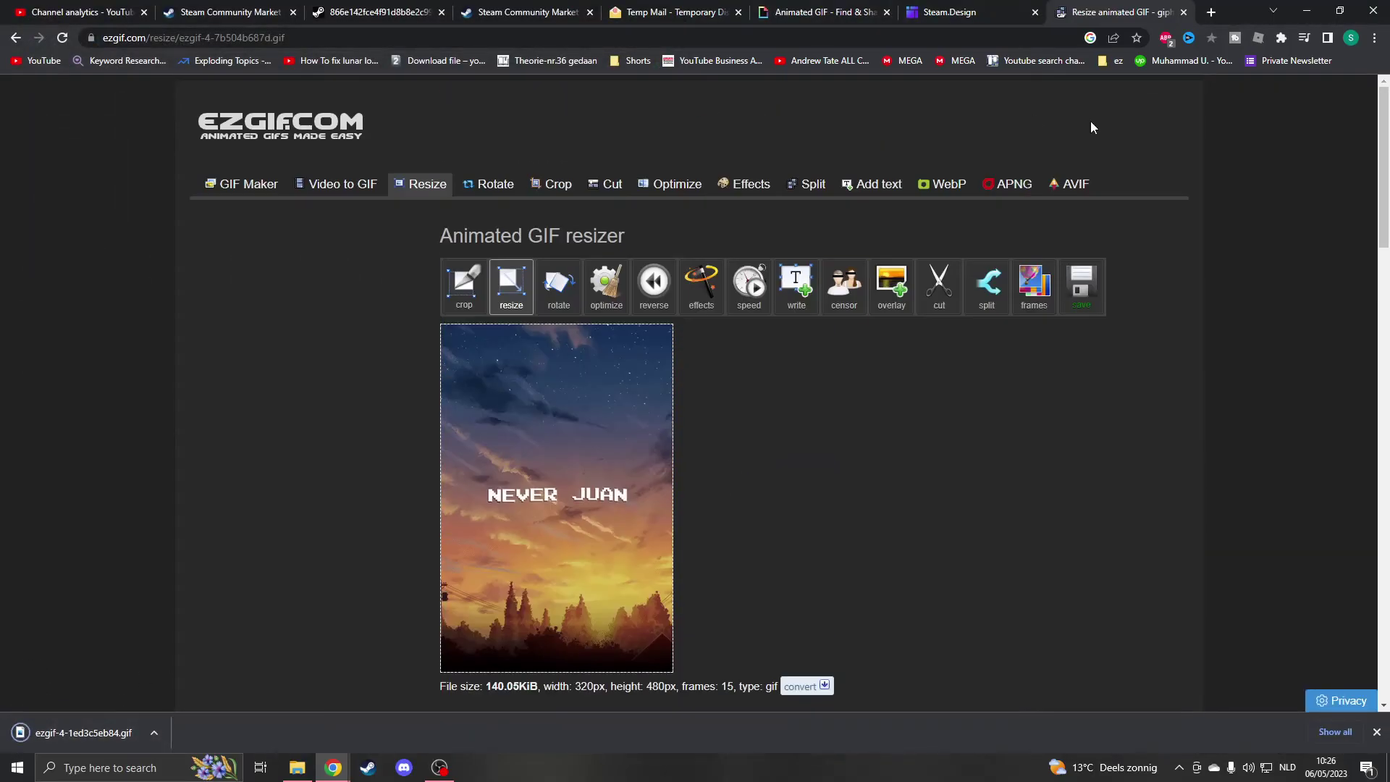
Step: Go to the Steam profile's Artwork page and start a new artwork upload
left_click(526, 12)
mouse_move(644, 113)
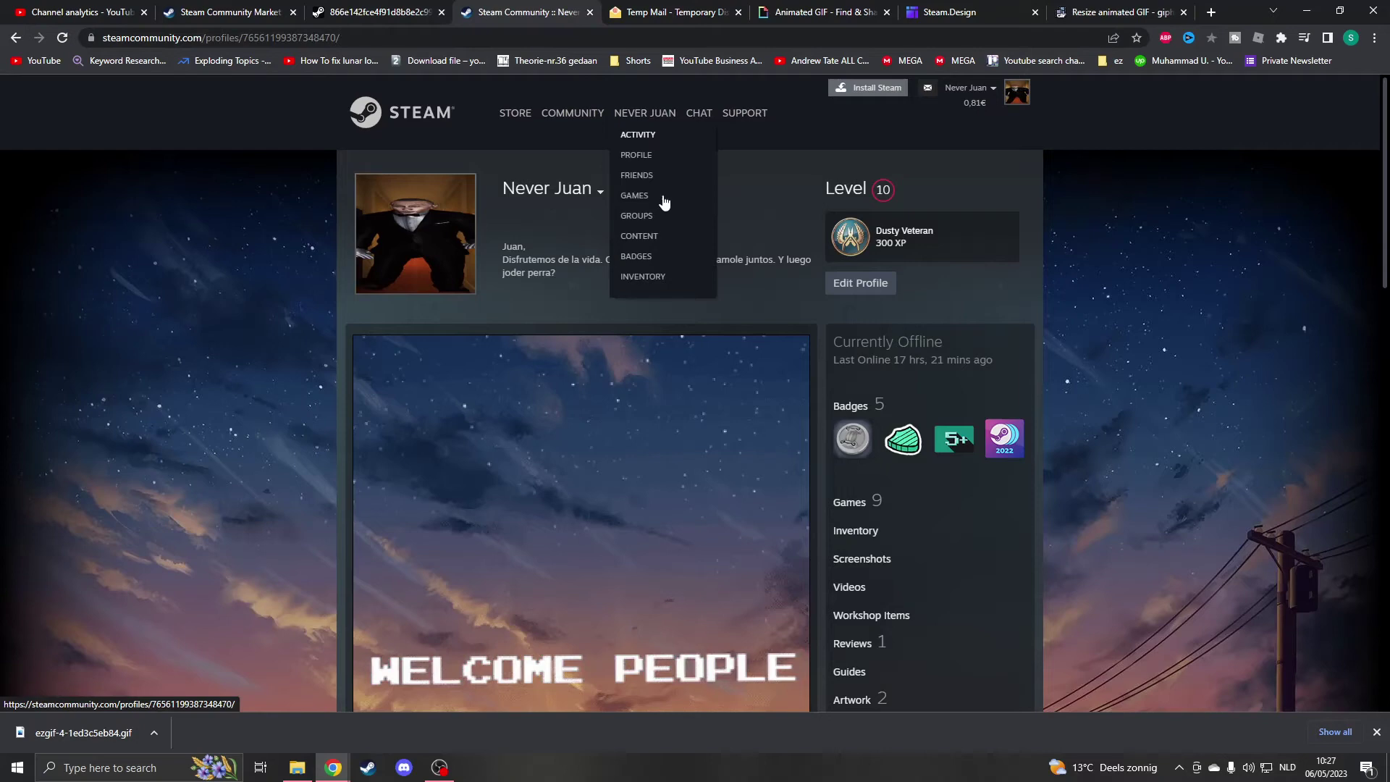
scroll(867, 412, "down", 3)
scroll(867, 412, "up", 3)
scroll(881, 336, "down", 1)
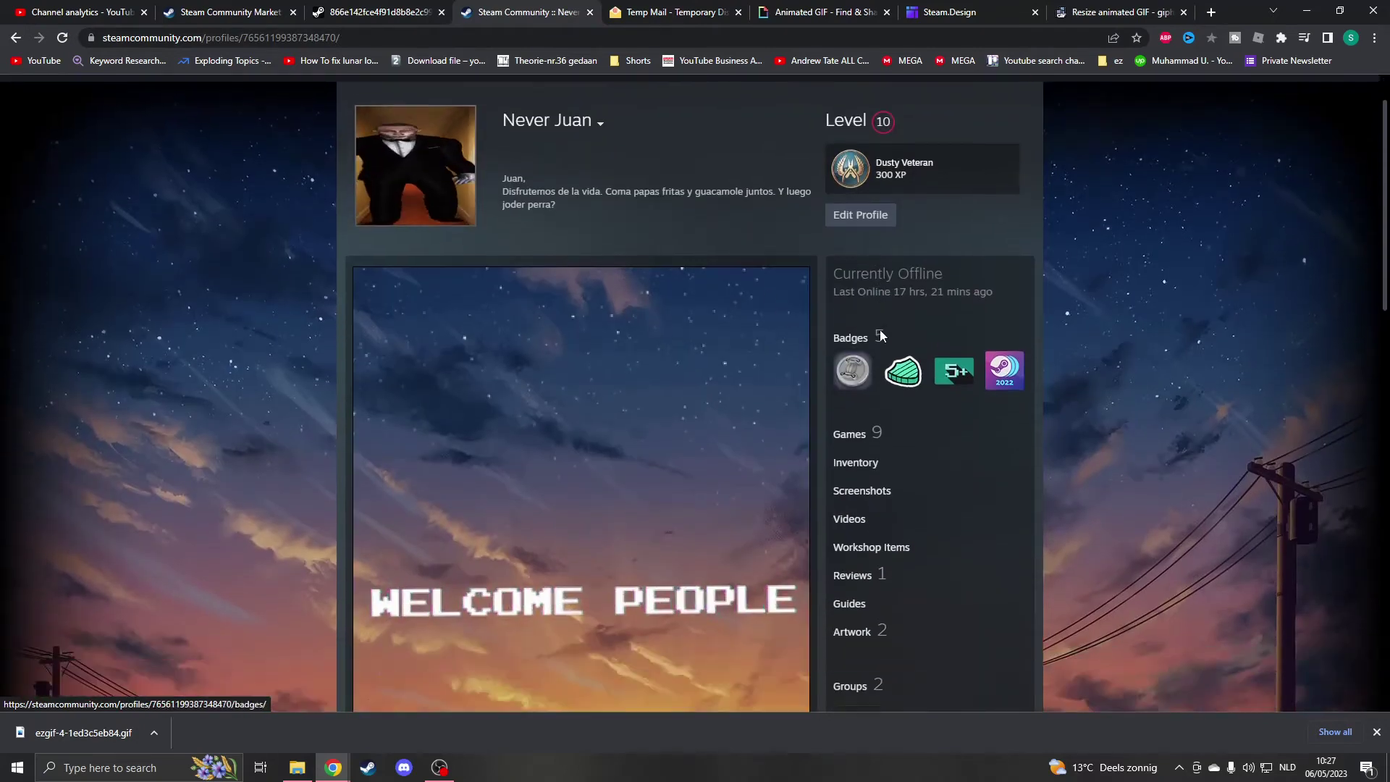
scroll(881, 335, "down", 1)
left_click(852, 556)
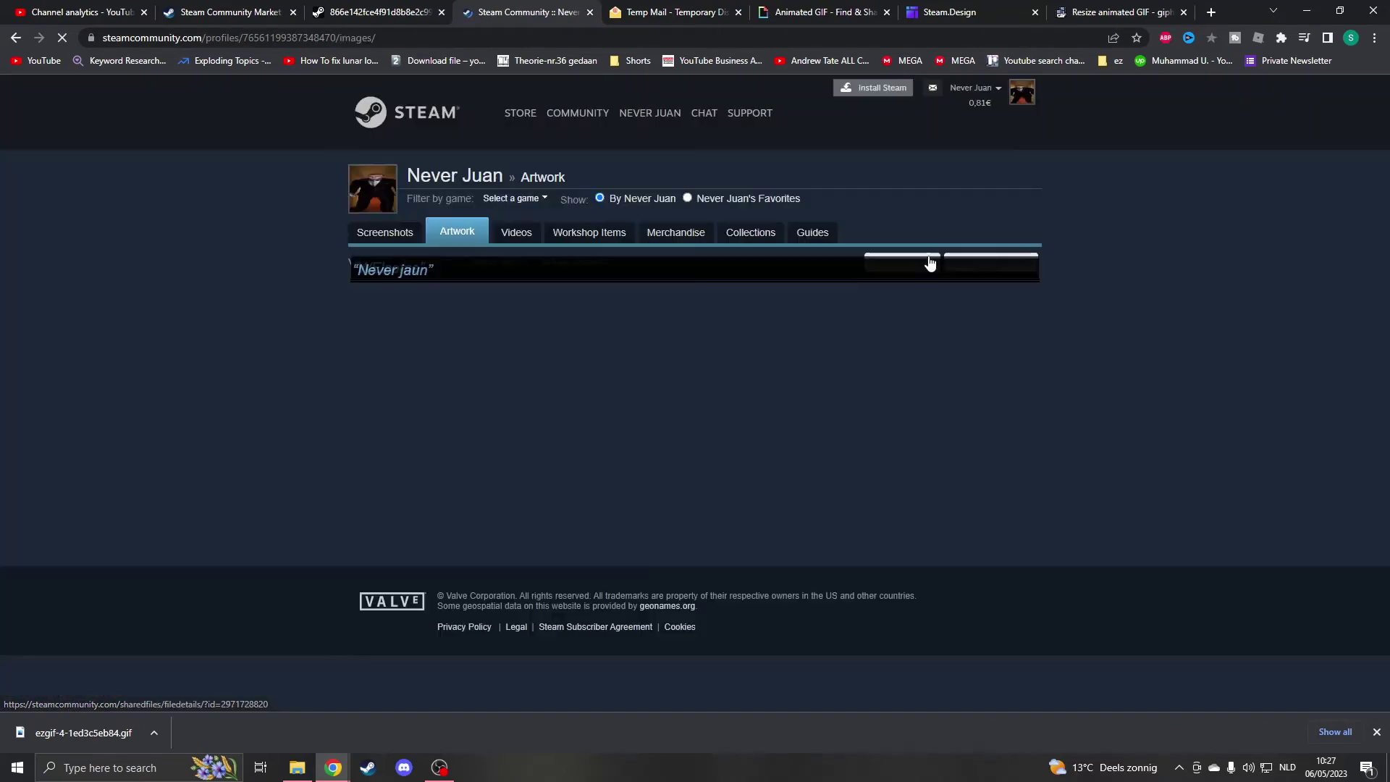
left_click(929, 260)
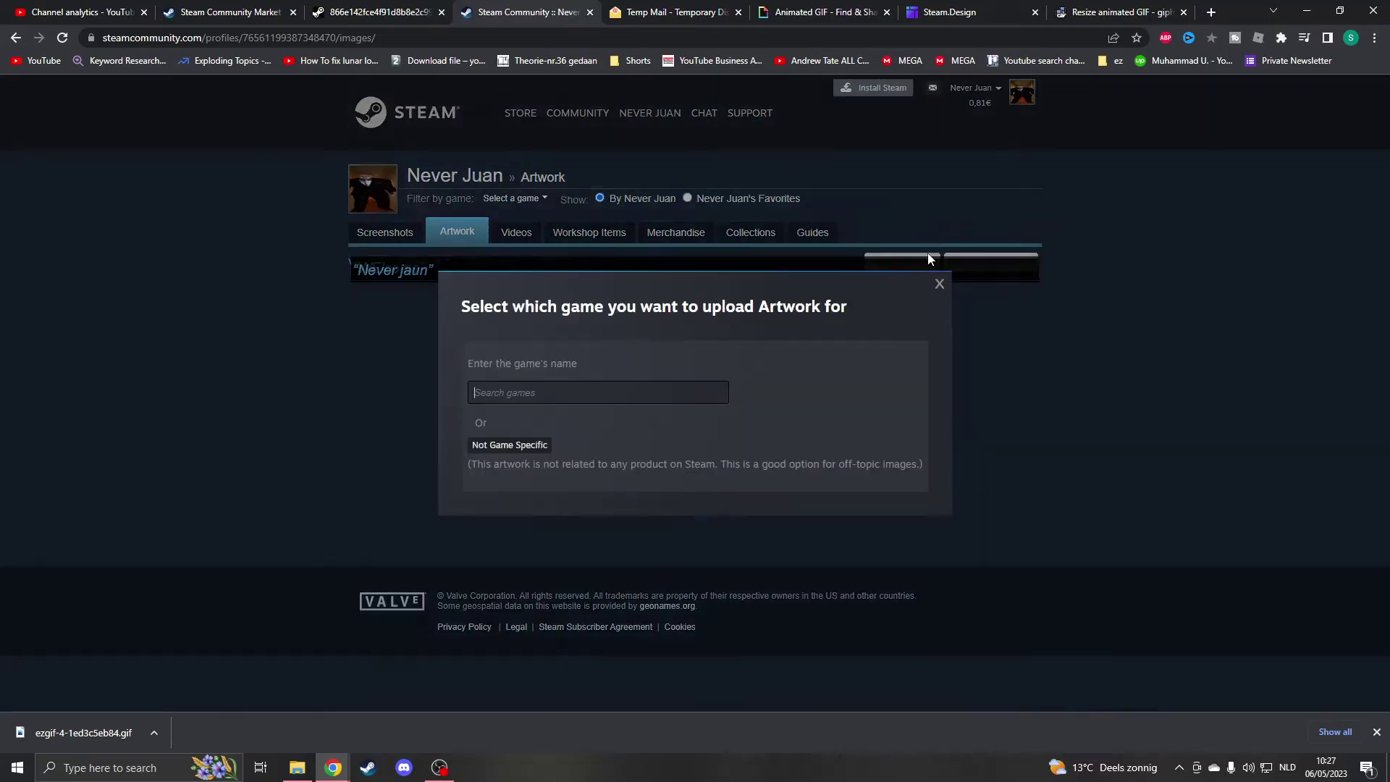
Step: Mark it not game specific, title it 'Never Juan Welcome', and attach the resized GIF
left_click(510, 446)
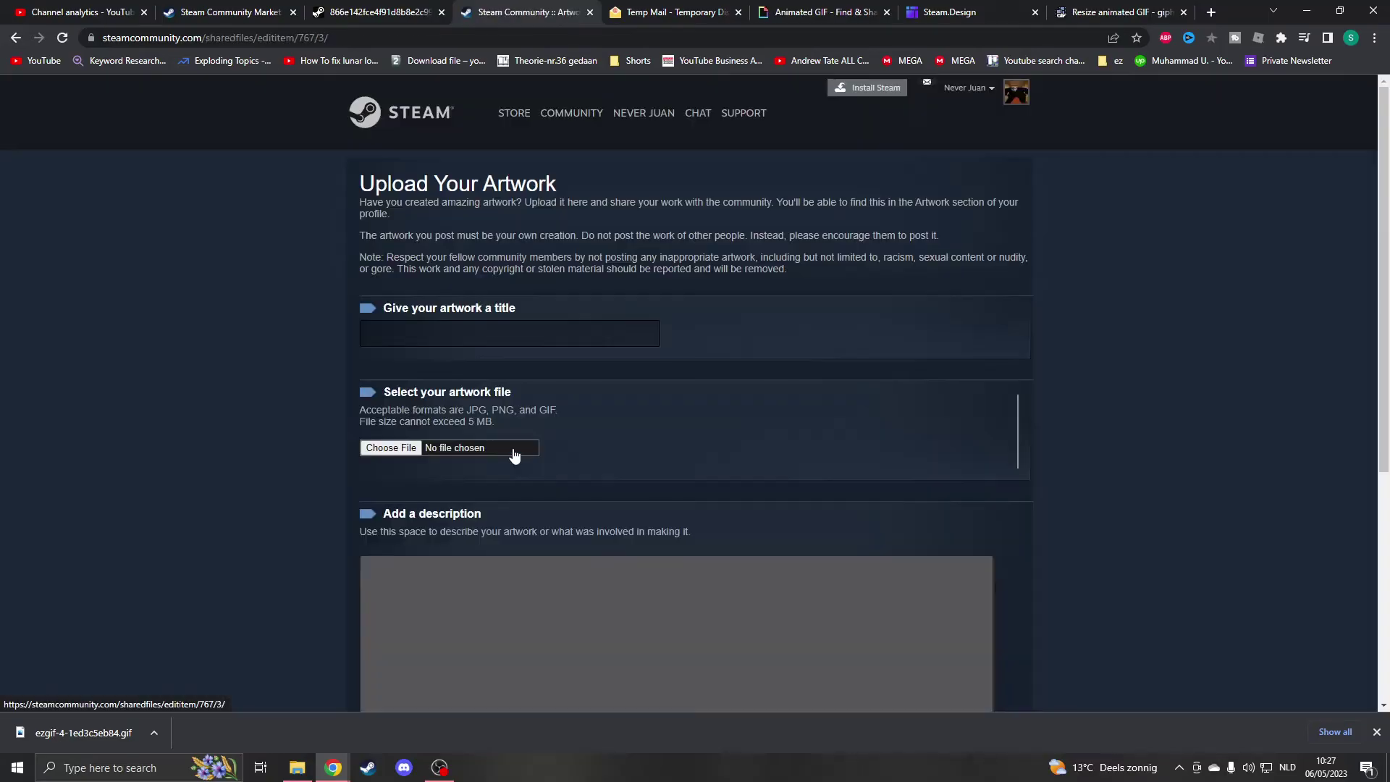
left_click(411, 342)
type("Never Juan Welcome")
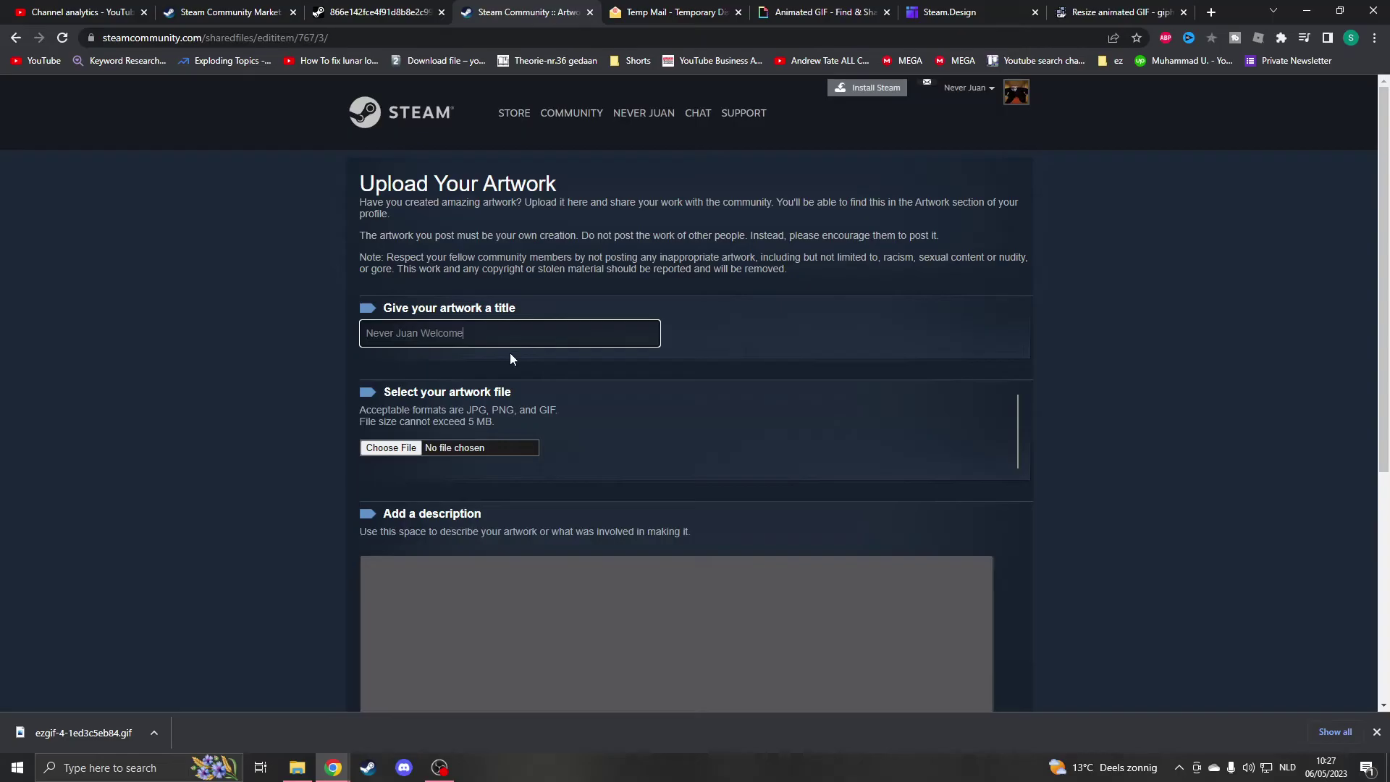
scroll(510, 353, "down", 2)
scroll(101, 700, "up", 1)
left_click_drag(83, 732, 381, 354)
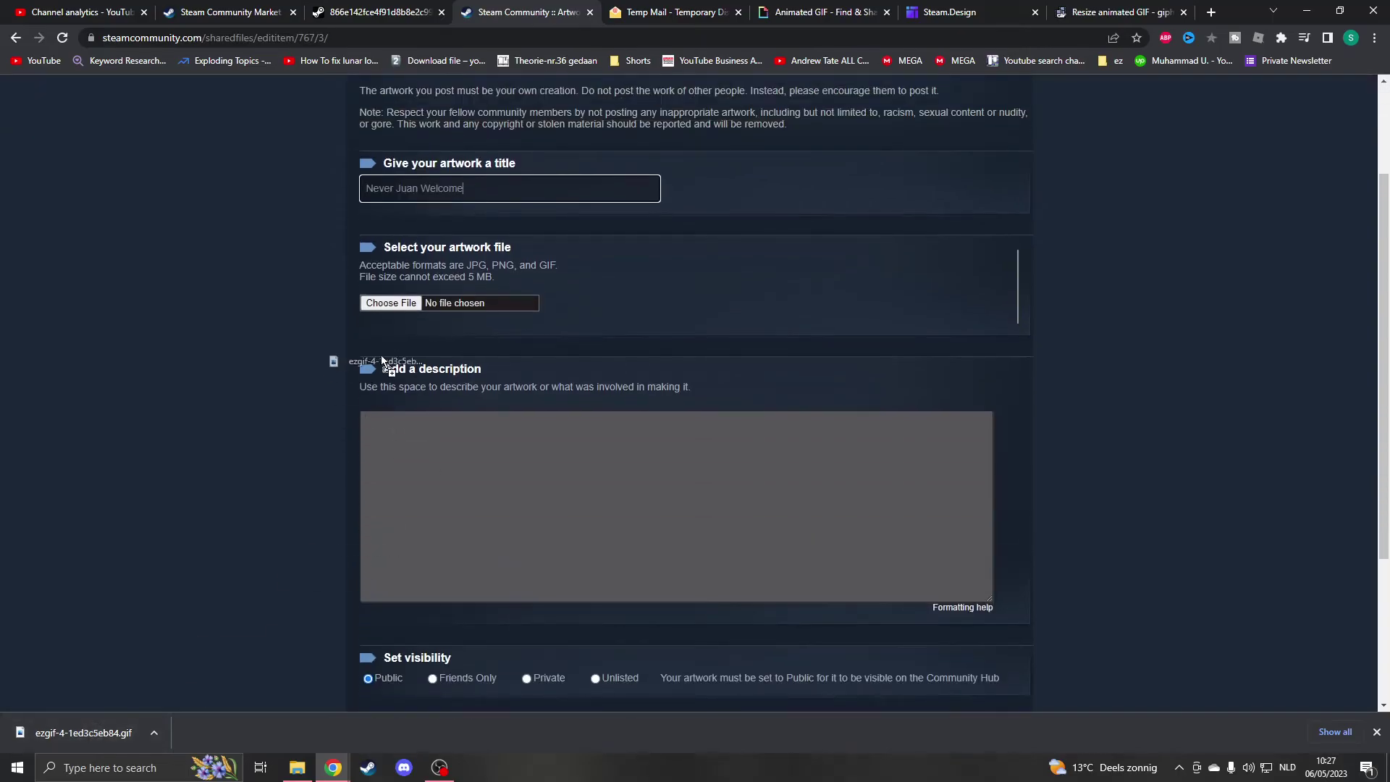
left_click_drag(397, 303, 398, 303)
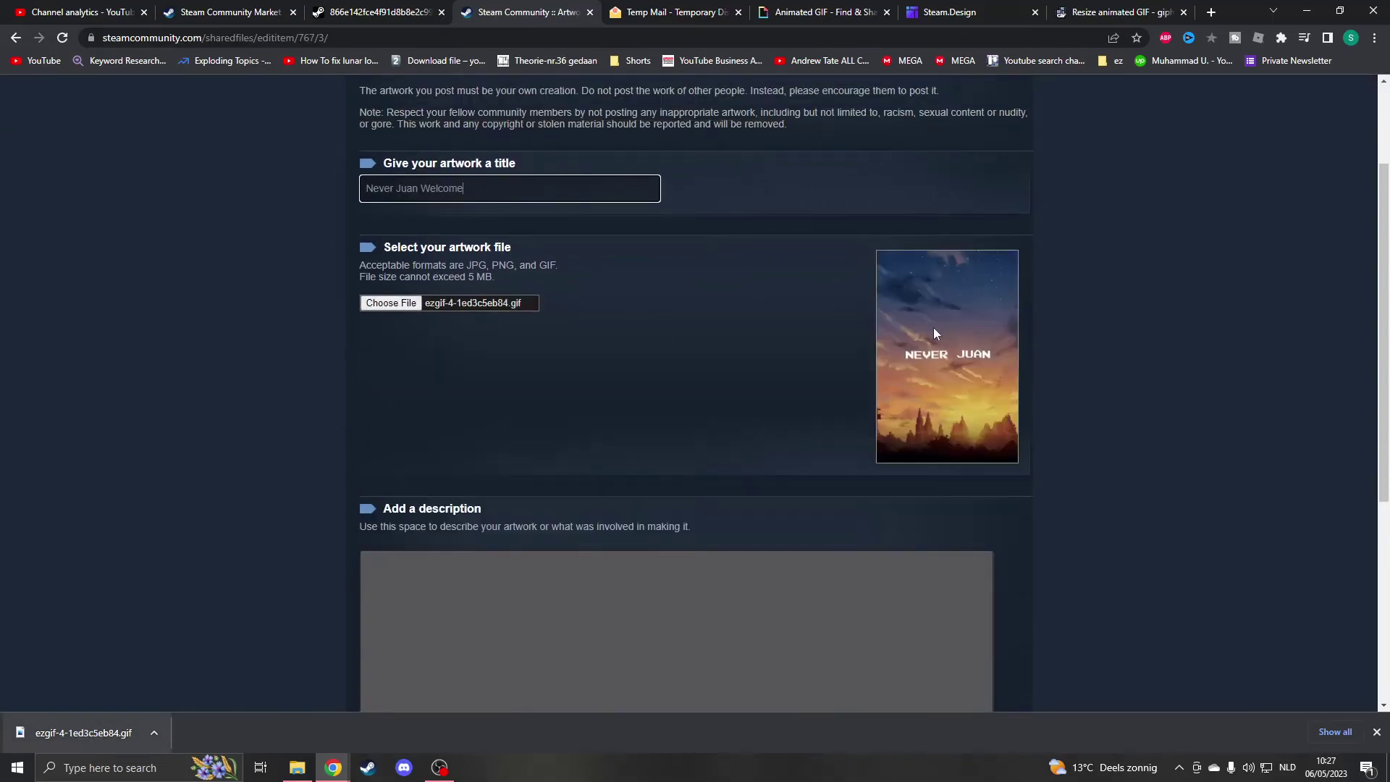
scroll(470, 353, "down", 2)
scroll(469, 352, "down", 1)
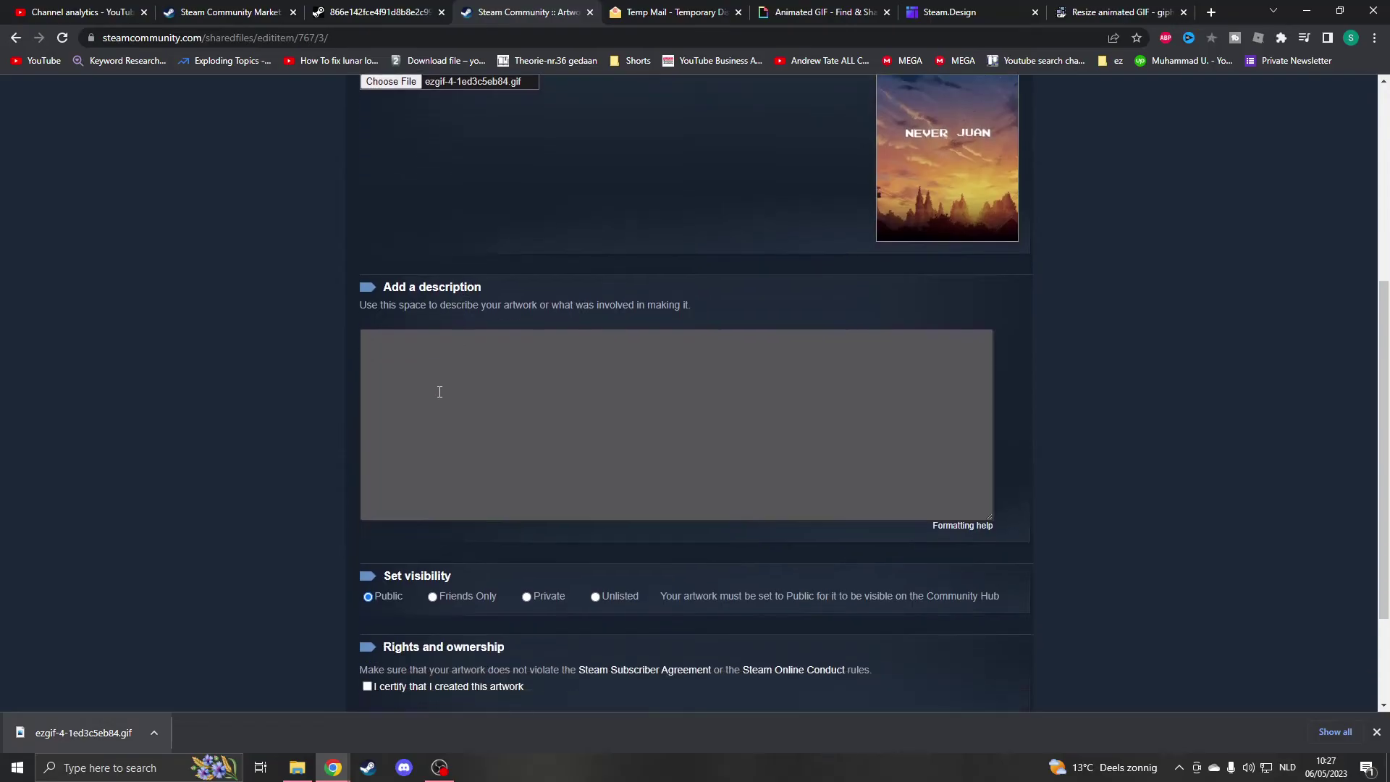
scroll(463, 413, "down", 1)
scroll(463, 448, "down", 1)
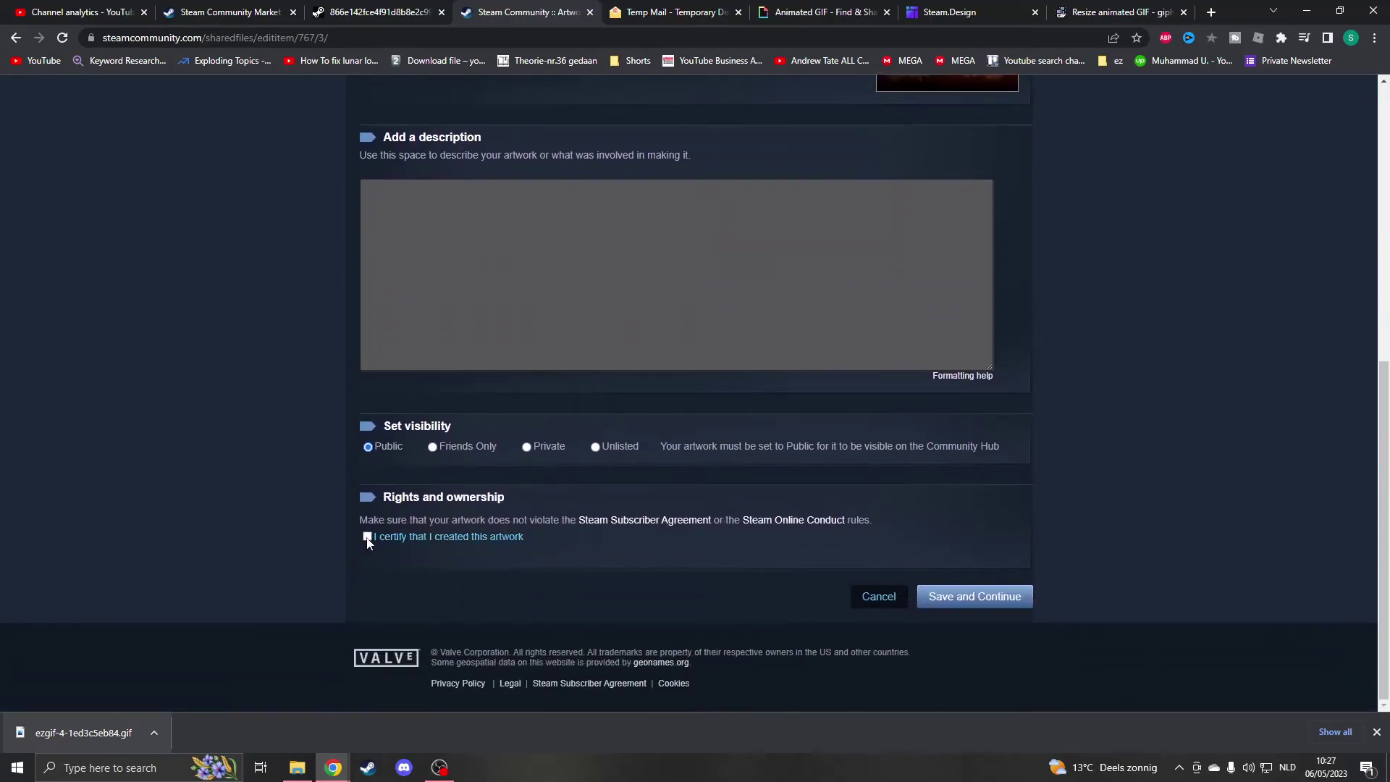
scroll(1068, 282, "up", 5)
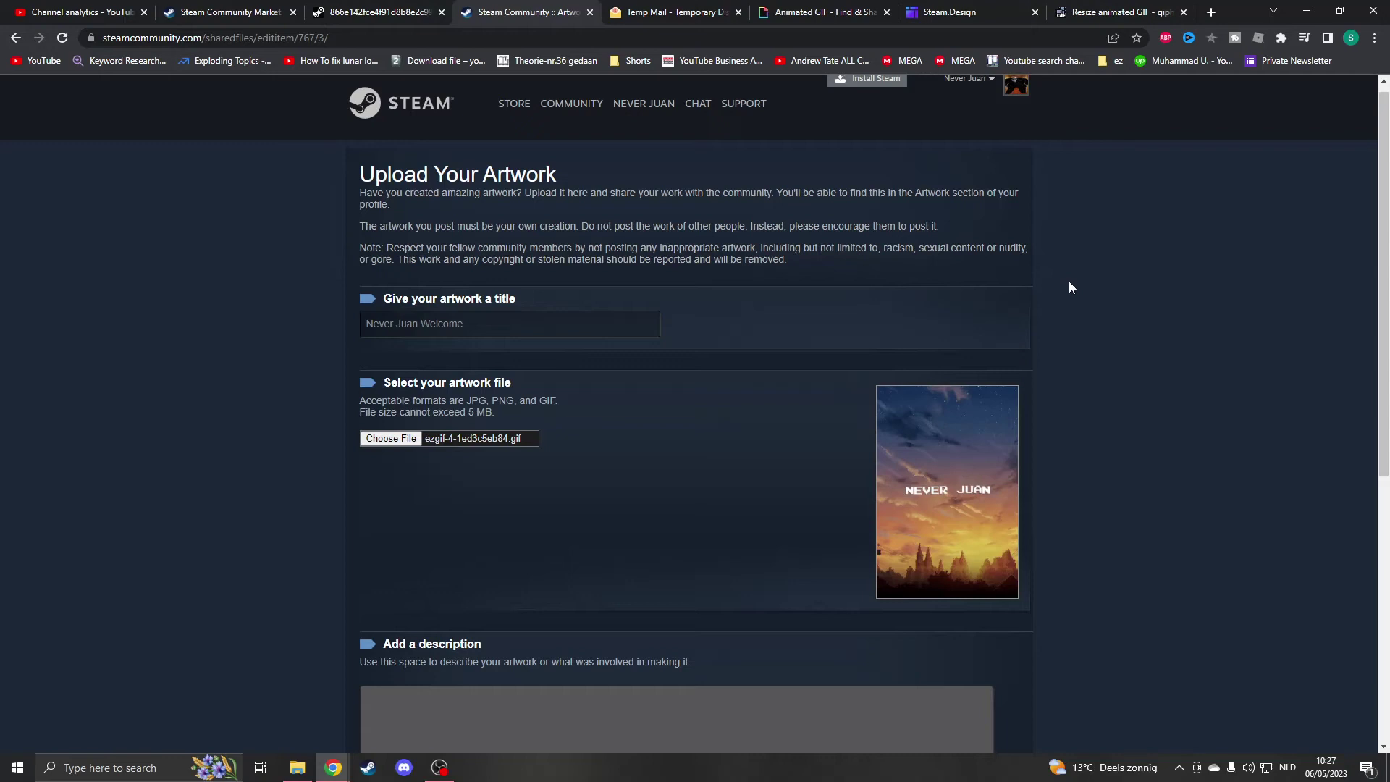
Step: Run a console script setting image_width to 999999 and image_height to 1
right_click(1075, 394)
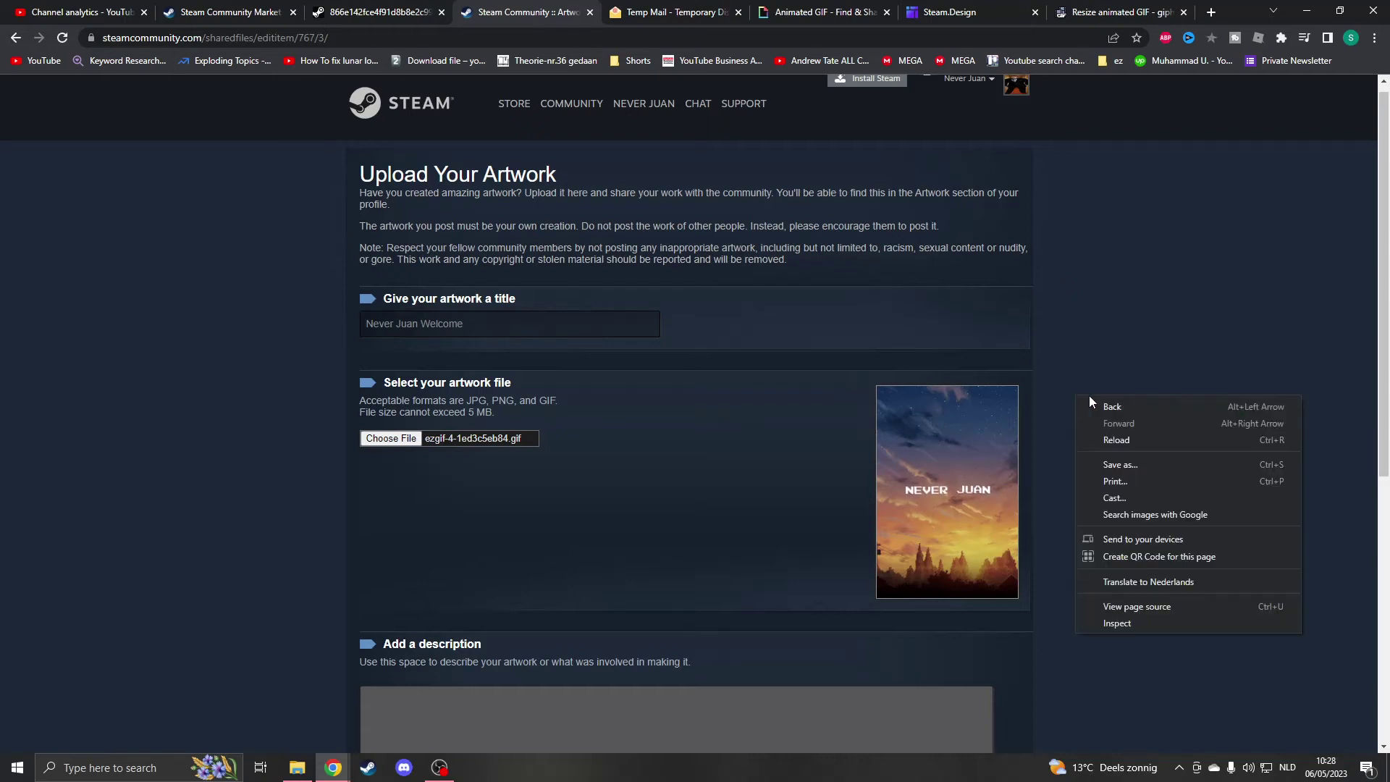
left_click(1128, 621)
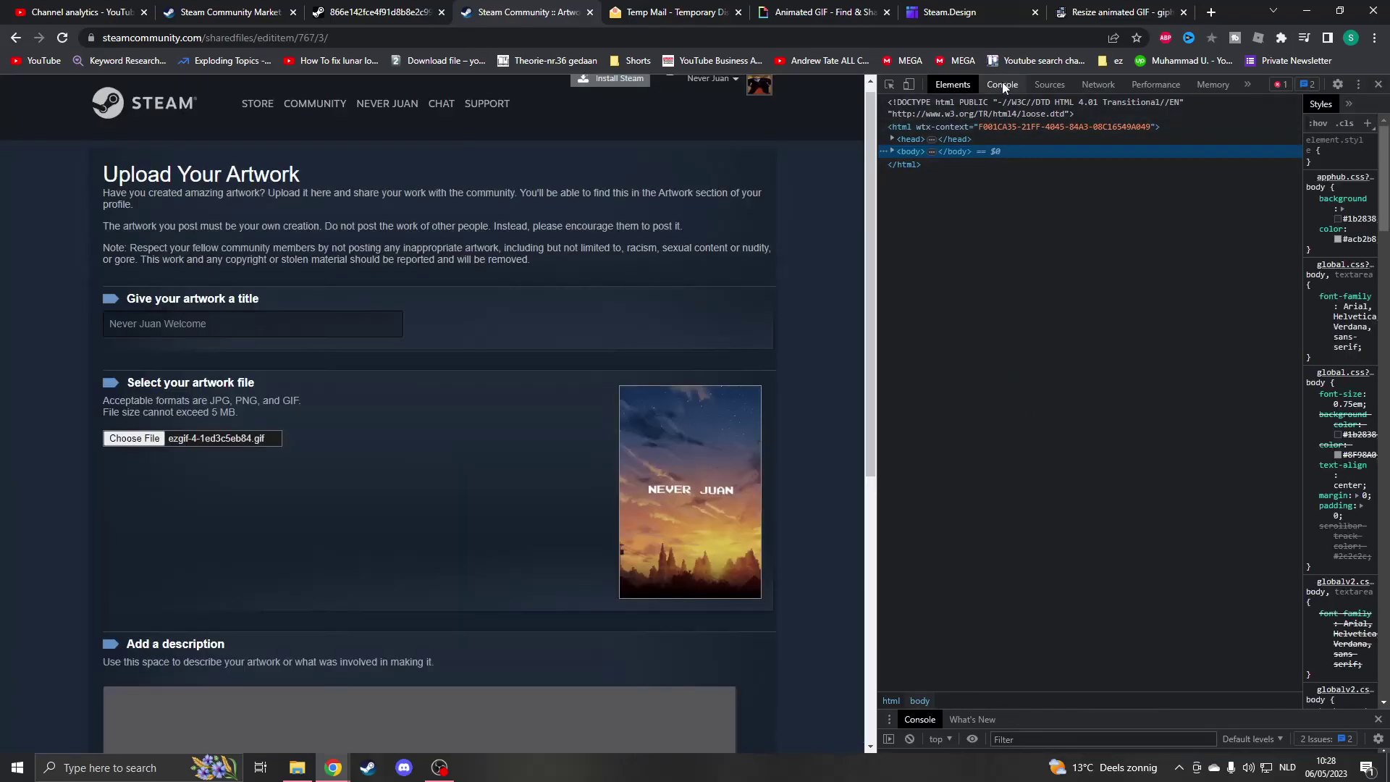
left_click(1000, 83)
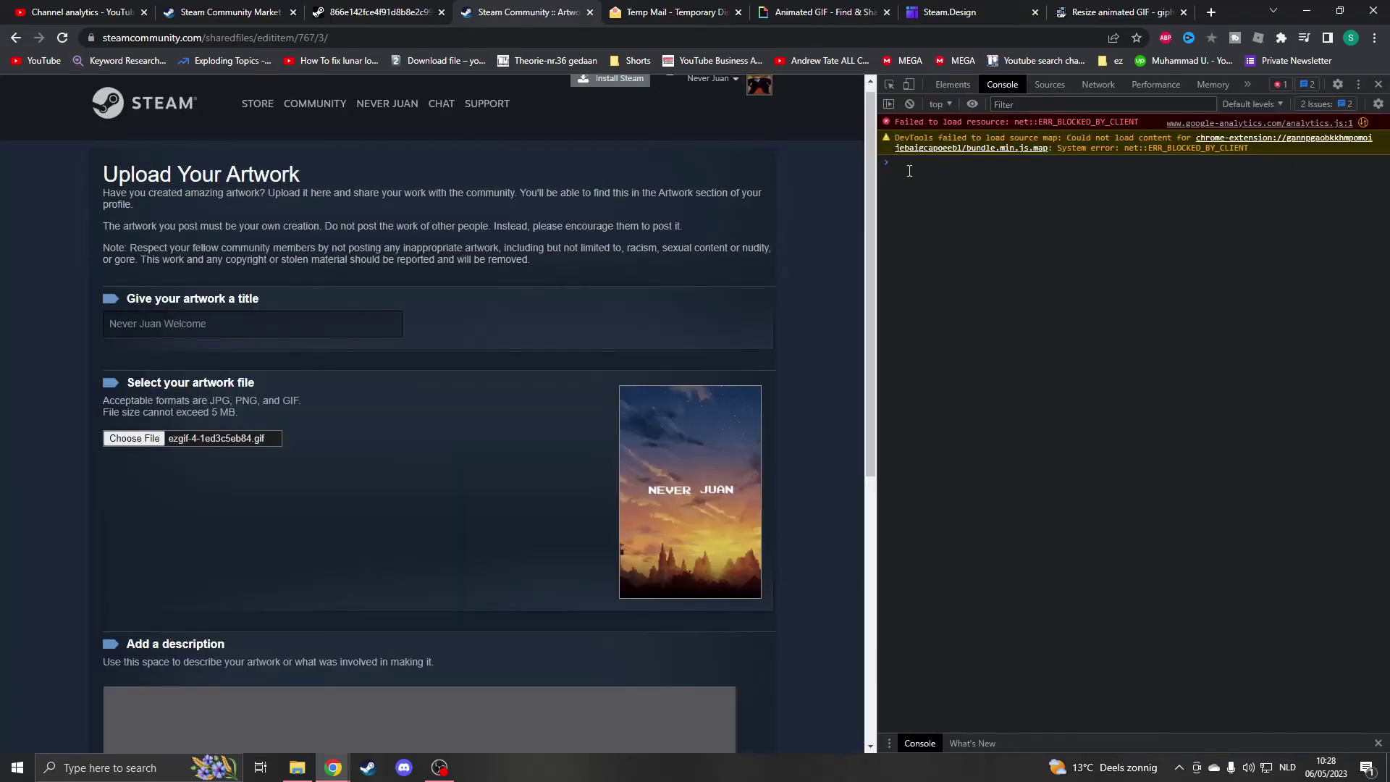
type("document.getElementsByName(\"image_width\")[0].value = 999999;document.getElementsByName(\"image_height\")[0].value = 1;")
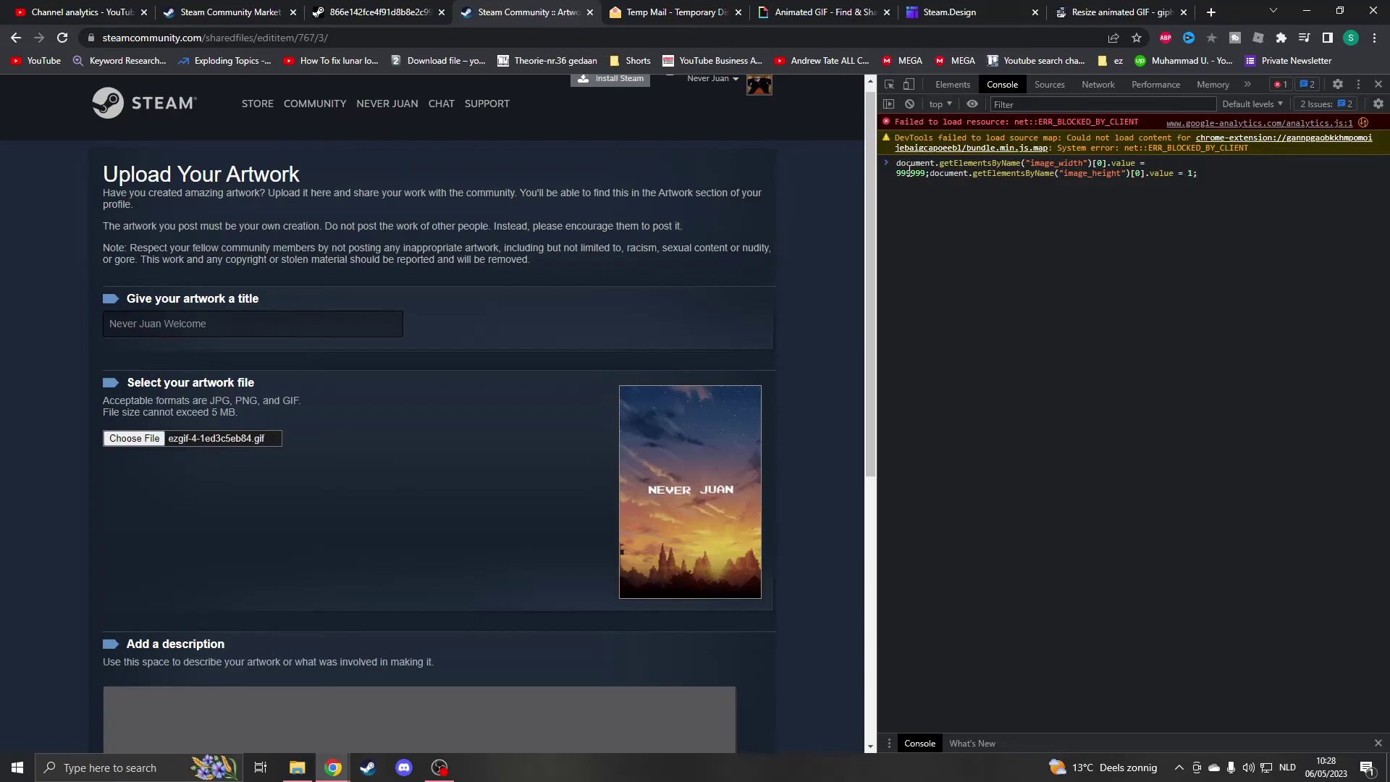
key("Return")
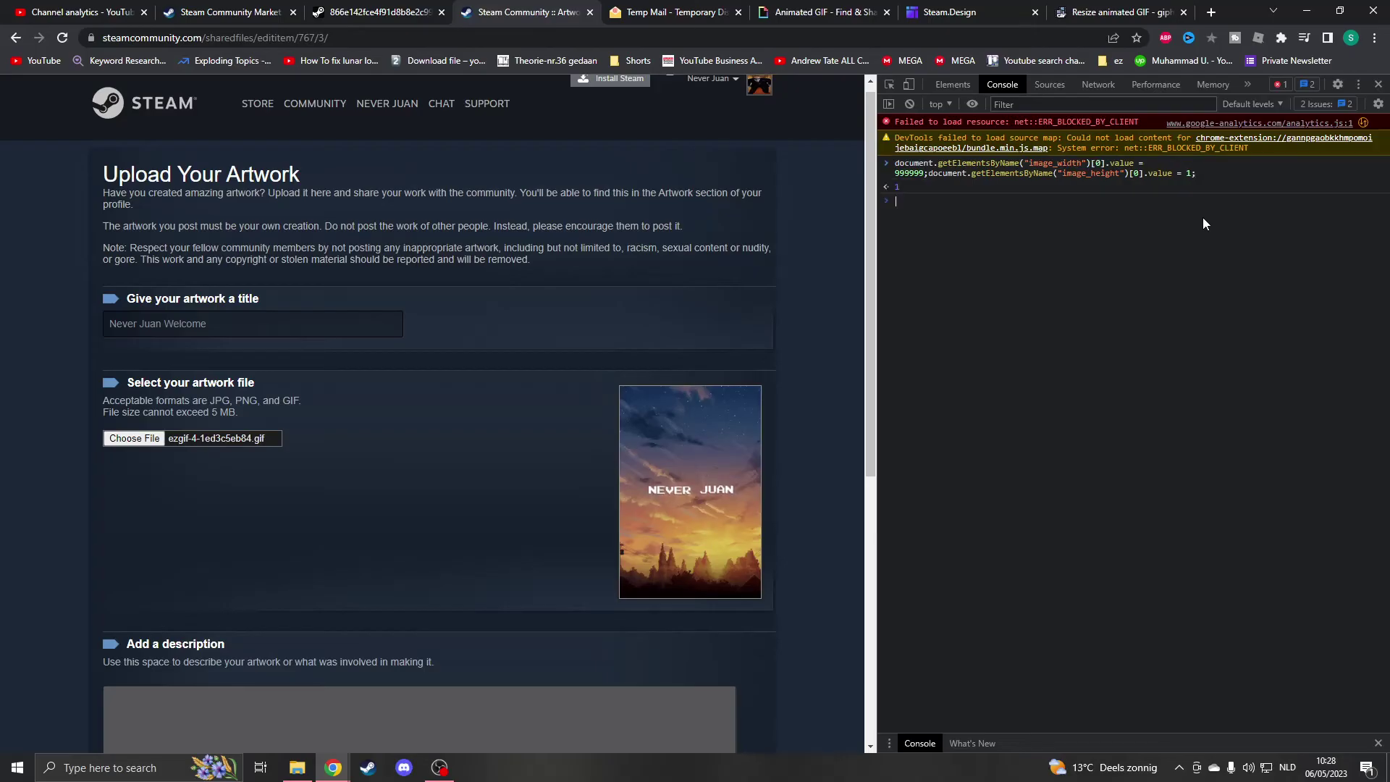
left_click(1379, 87)
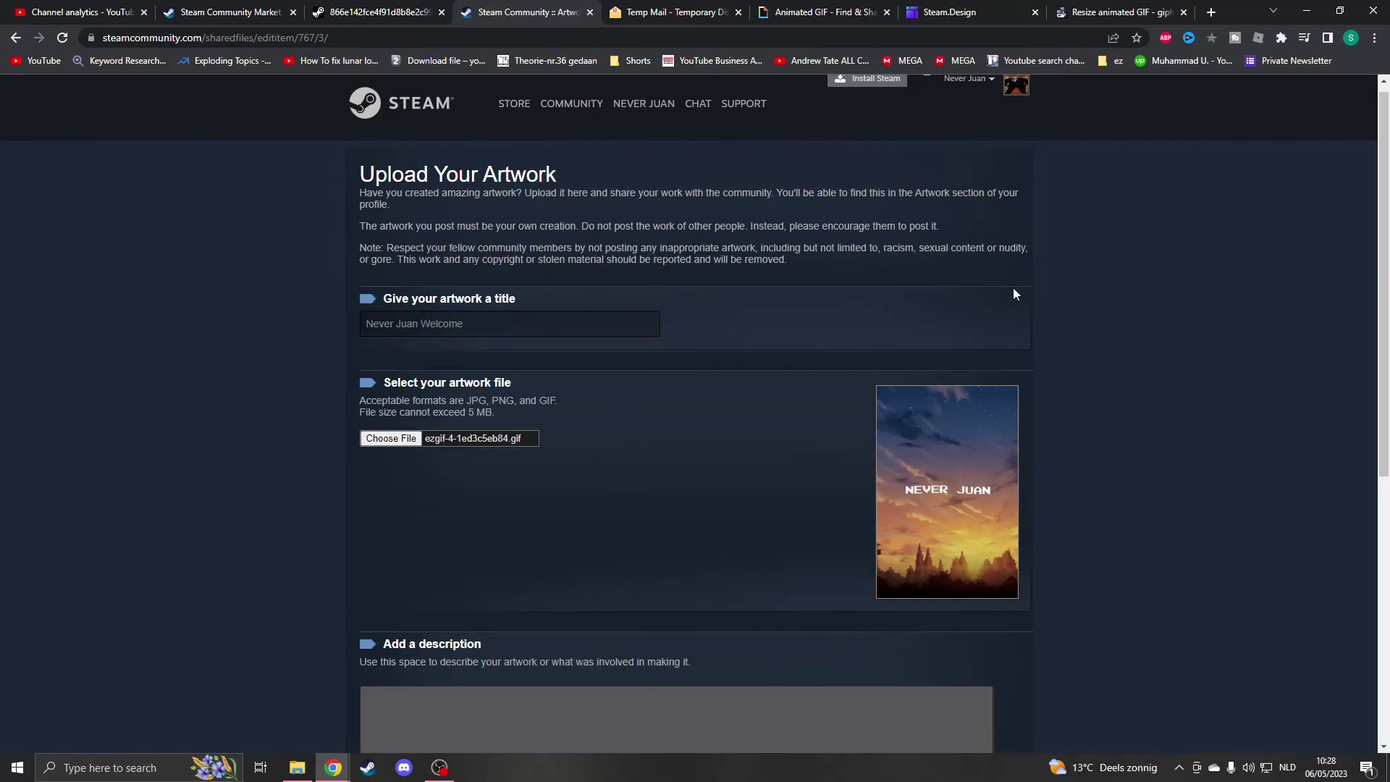
scroll(990, 435, "down", 5)
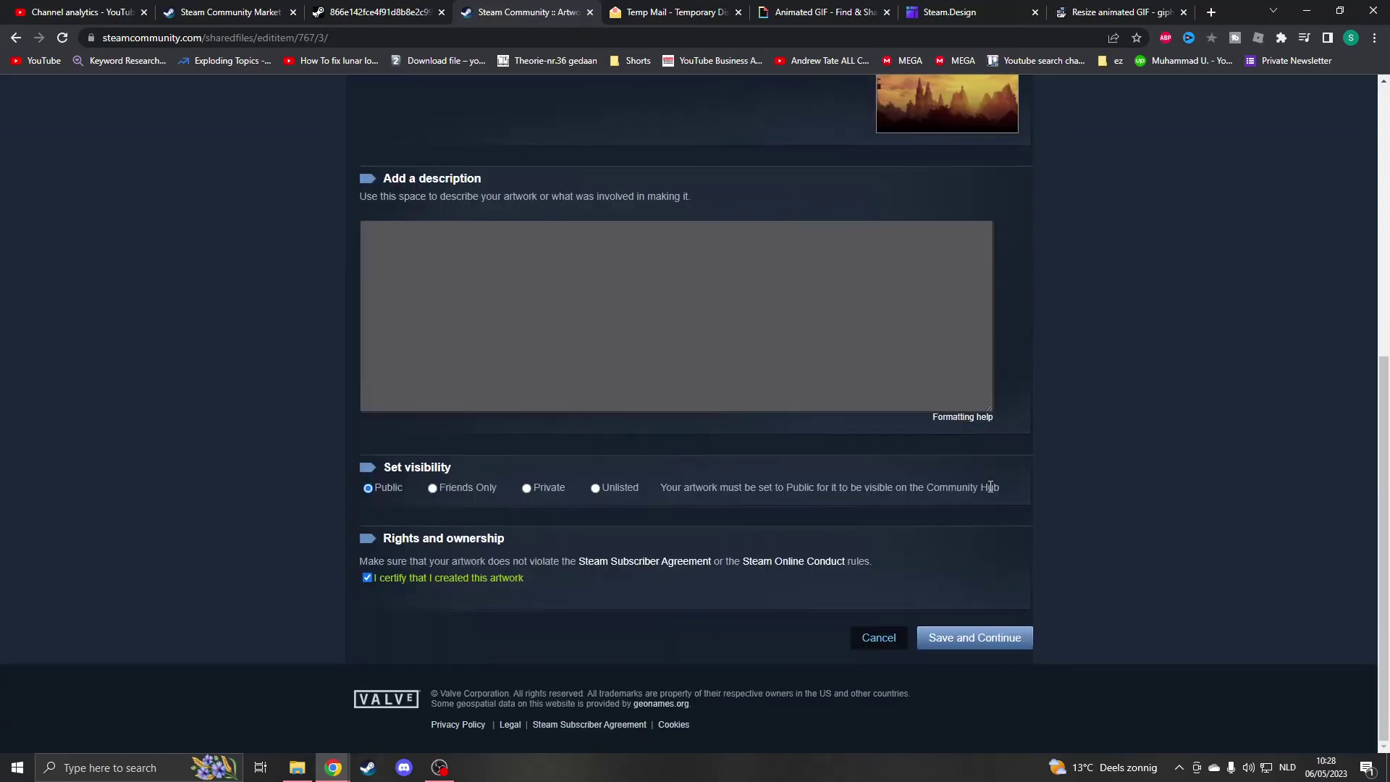
Step: Submit the Never Juan Welcome artwork and view Profile Background, showing Sunset silhouette in use
left_click(981, 640)
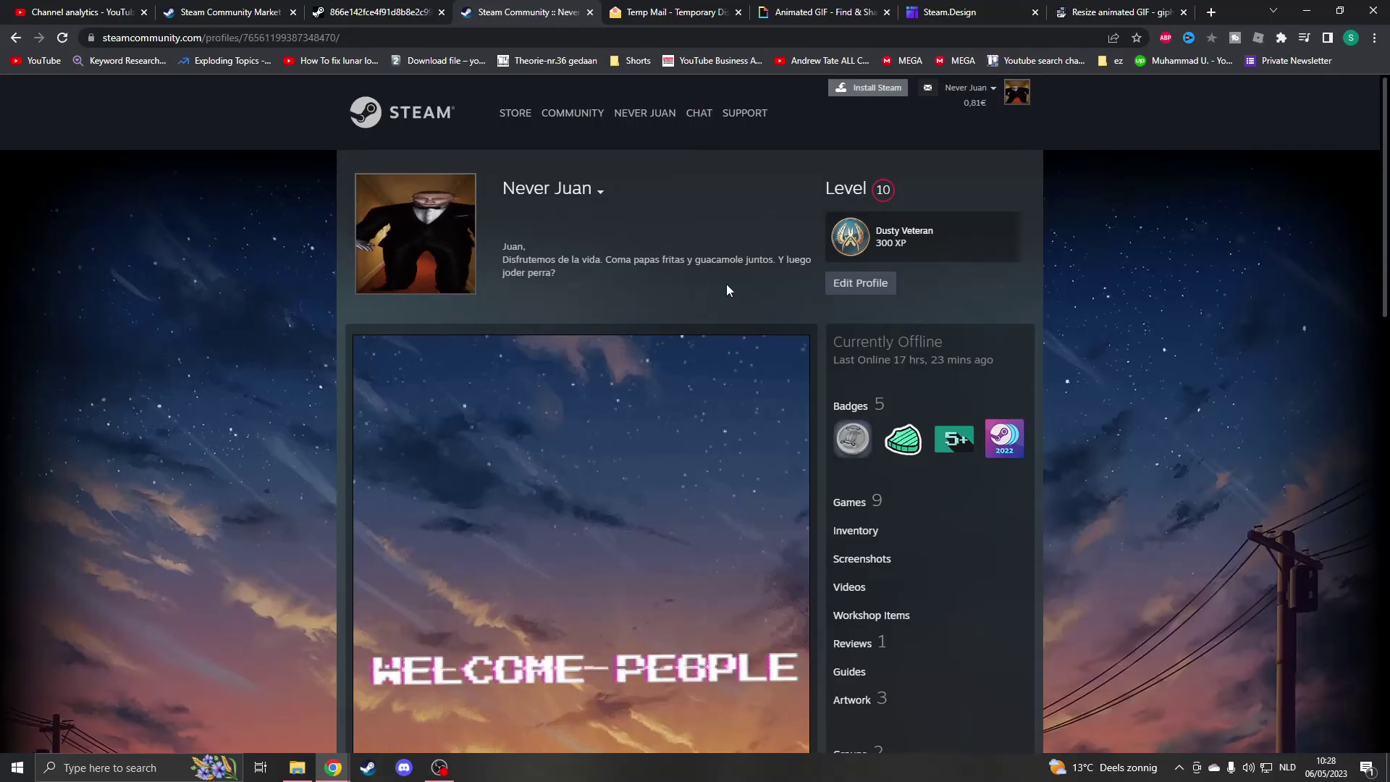
left_click(855, 290)
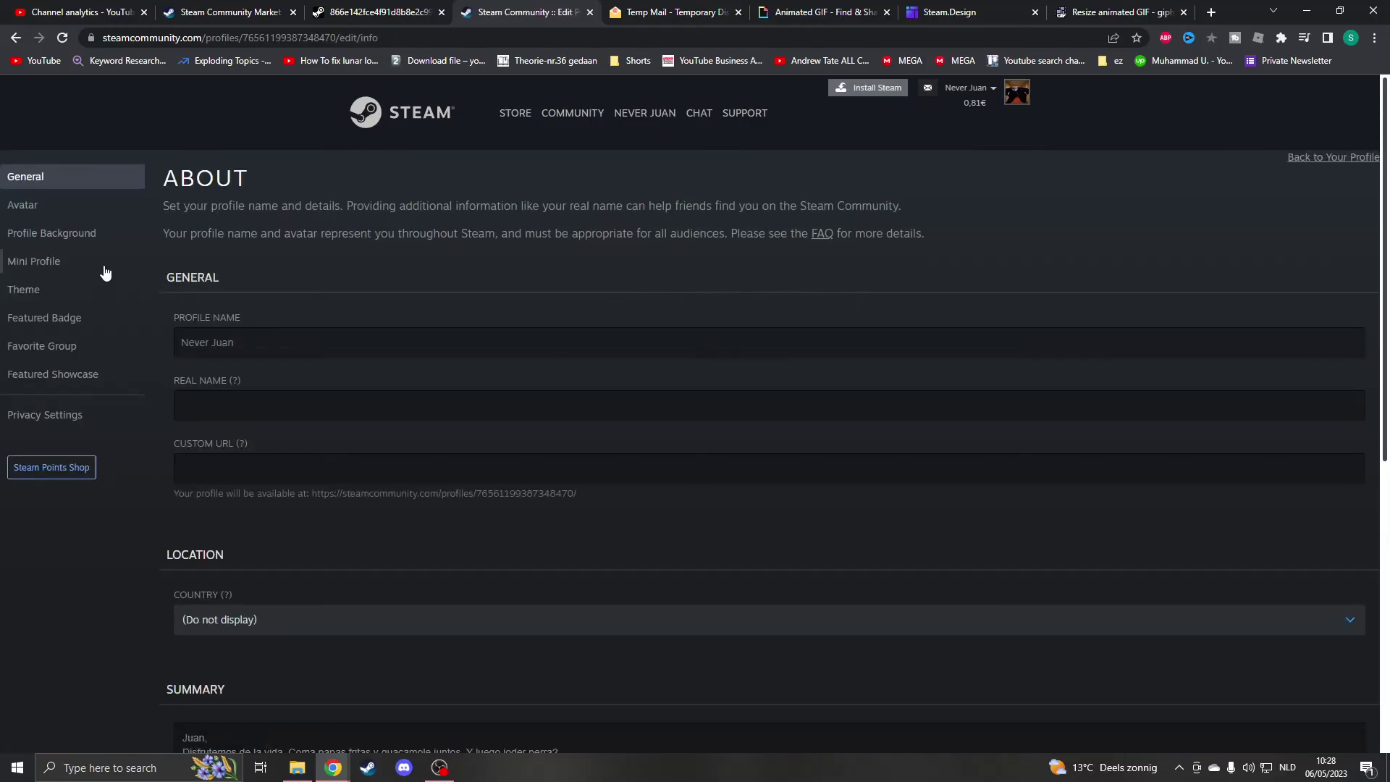
left_click(51, 233)
scroll(398, 359, "down", 3)
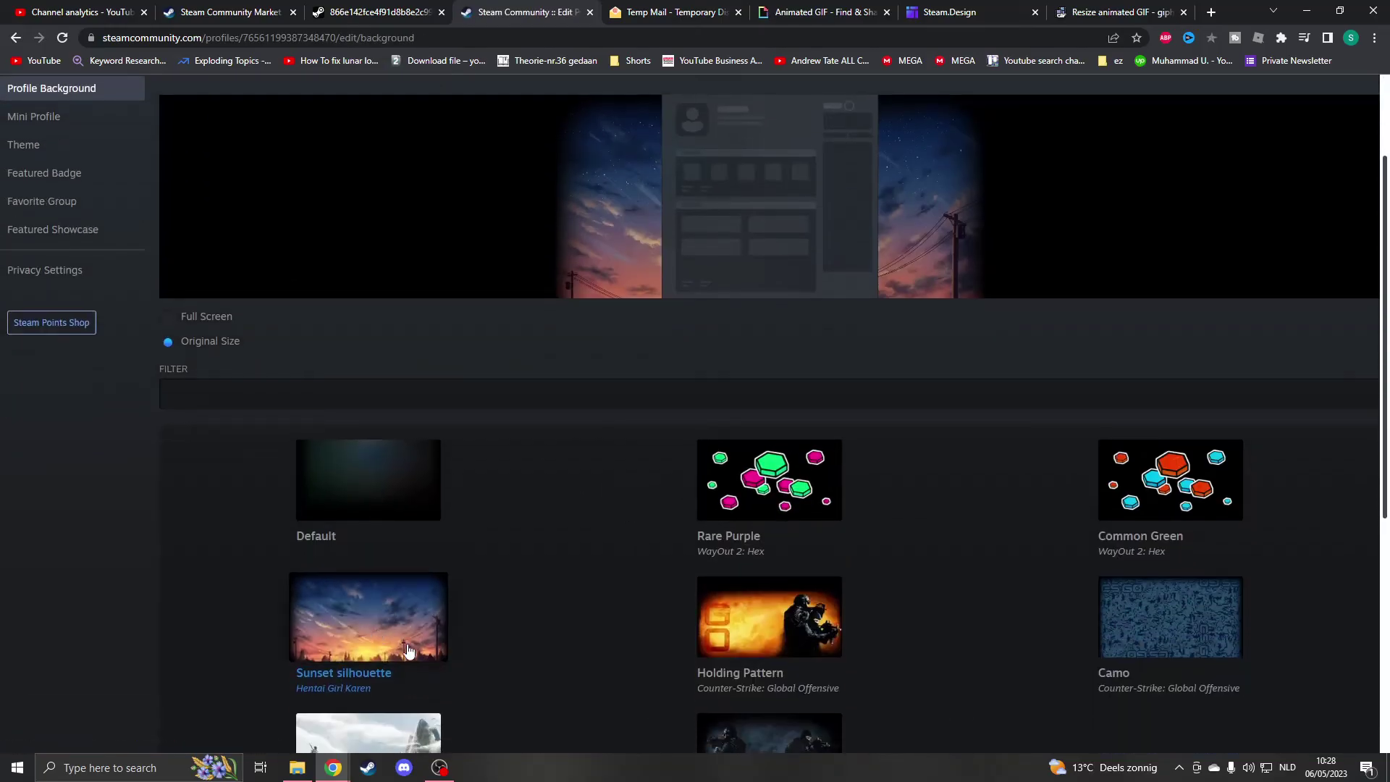
scroll(354, 606, "down", 5)
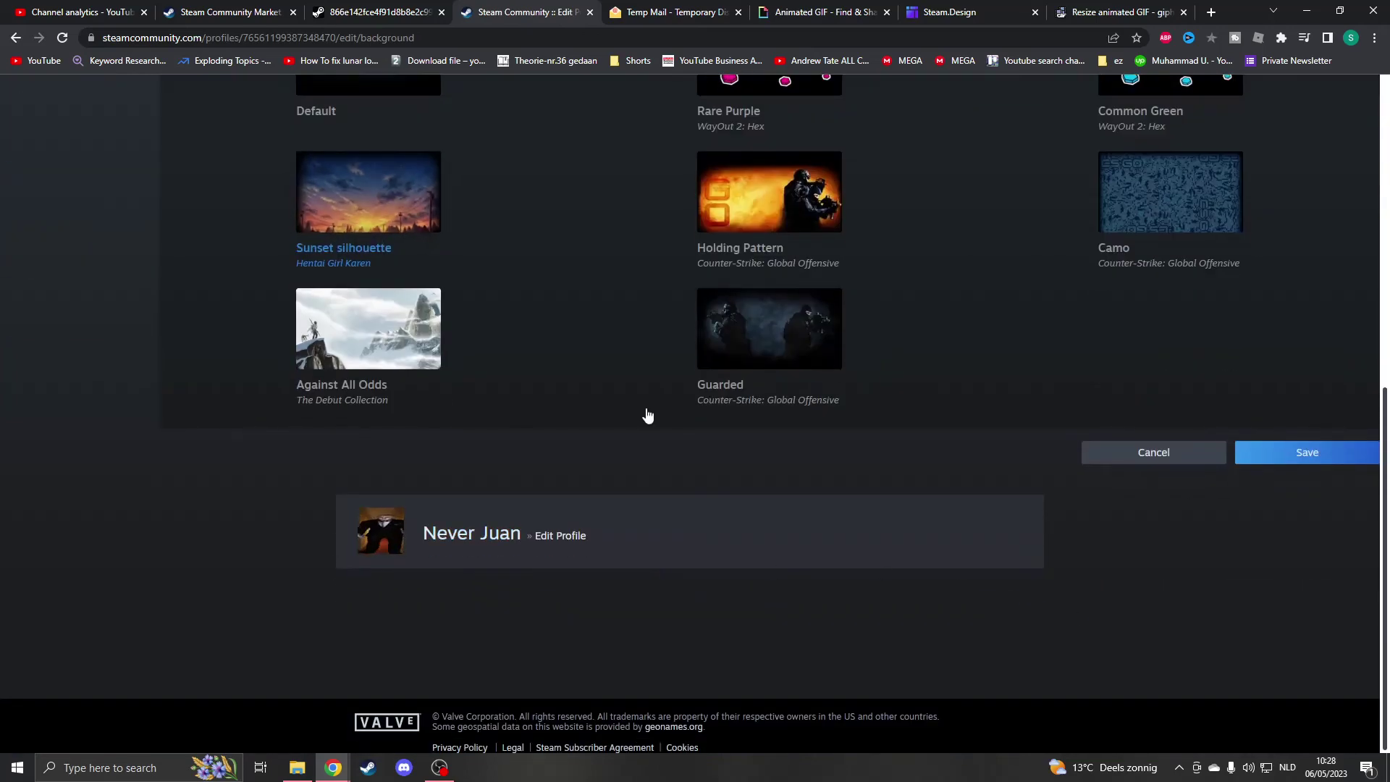
scroll(652, 413, "up", 8)
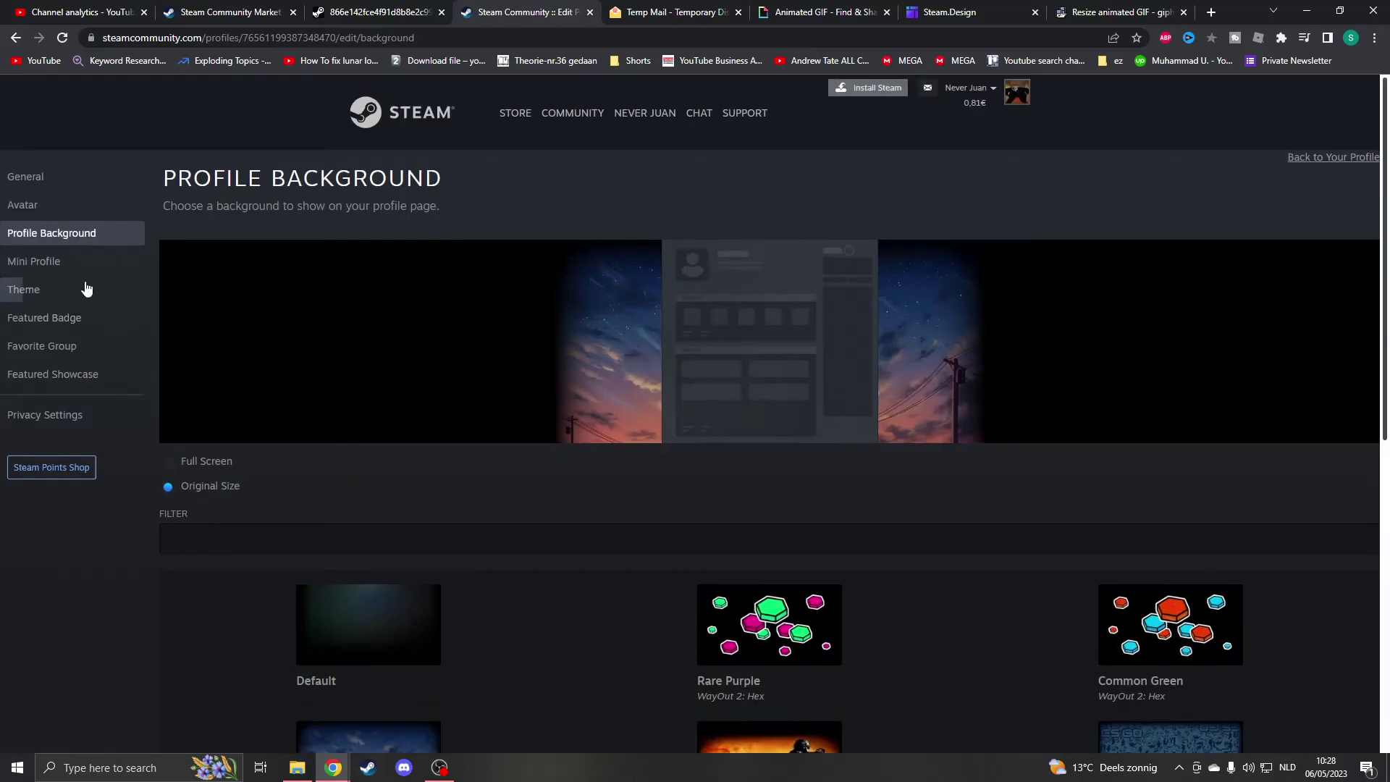
Step: Reset the featured showcase type to Featured Artwork Showcase
left_click(80, 387)
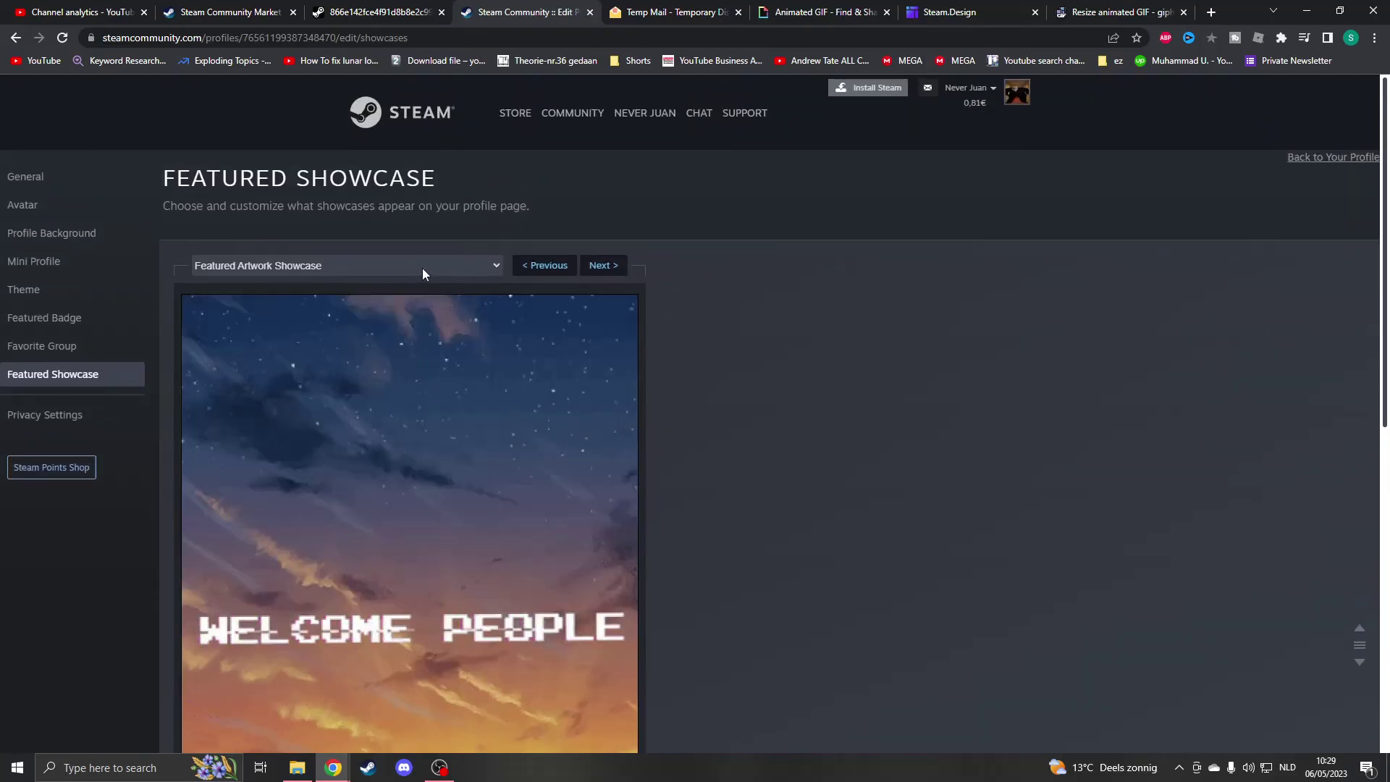
left_click(344, 261)
left_click(273, 284)
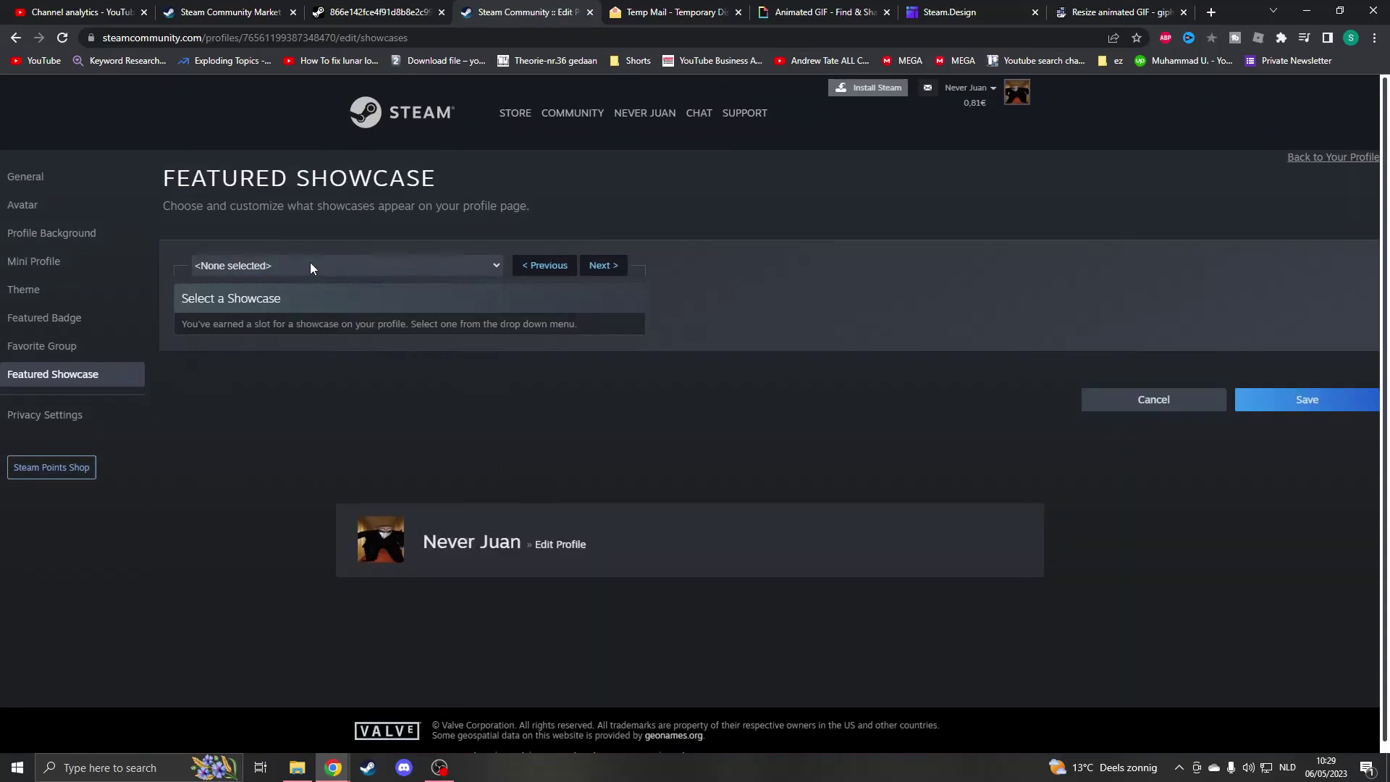
left_click(310, 262)
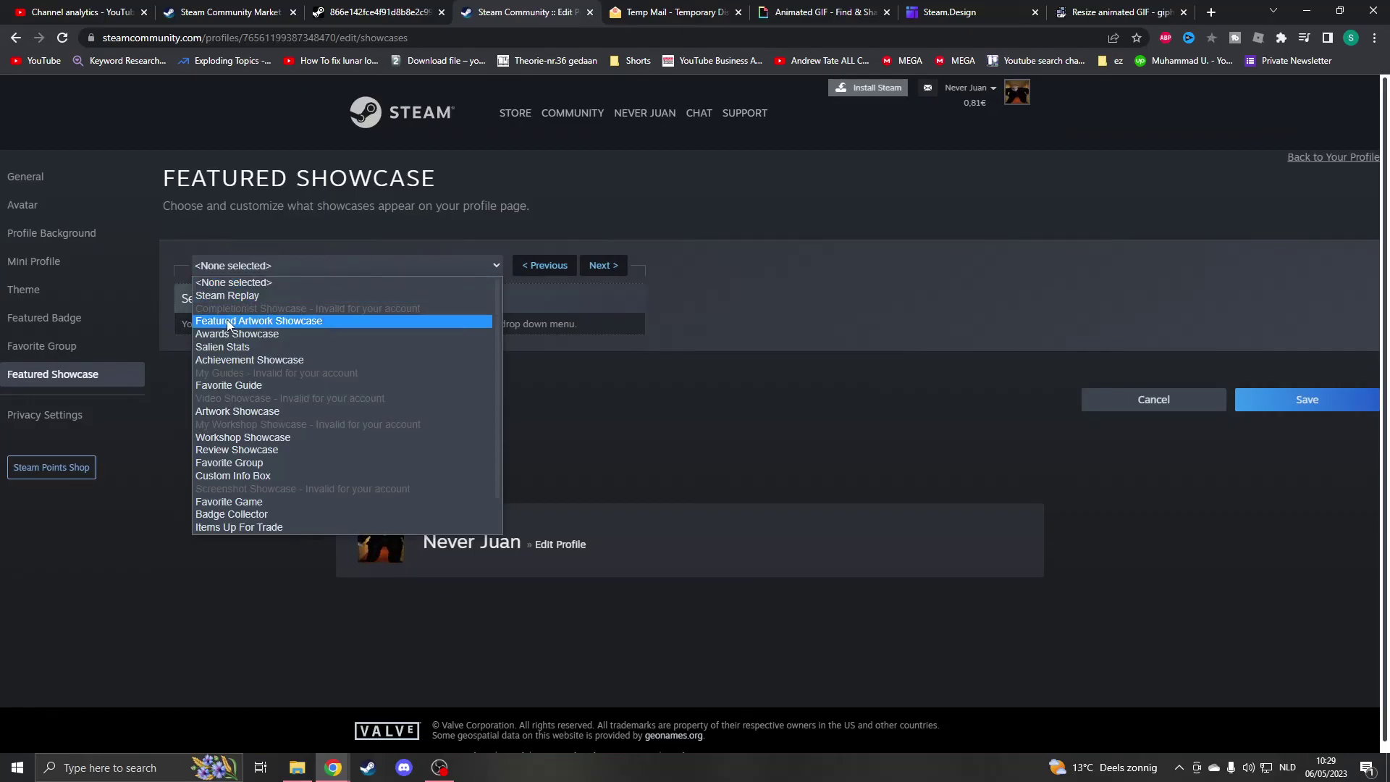
left_click(333, 320)
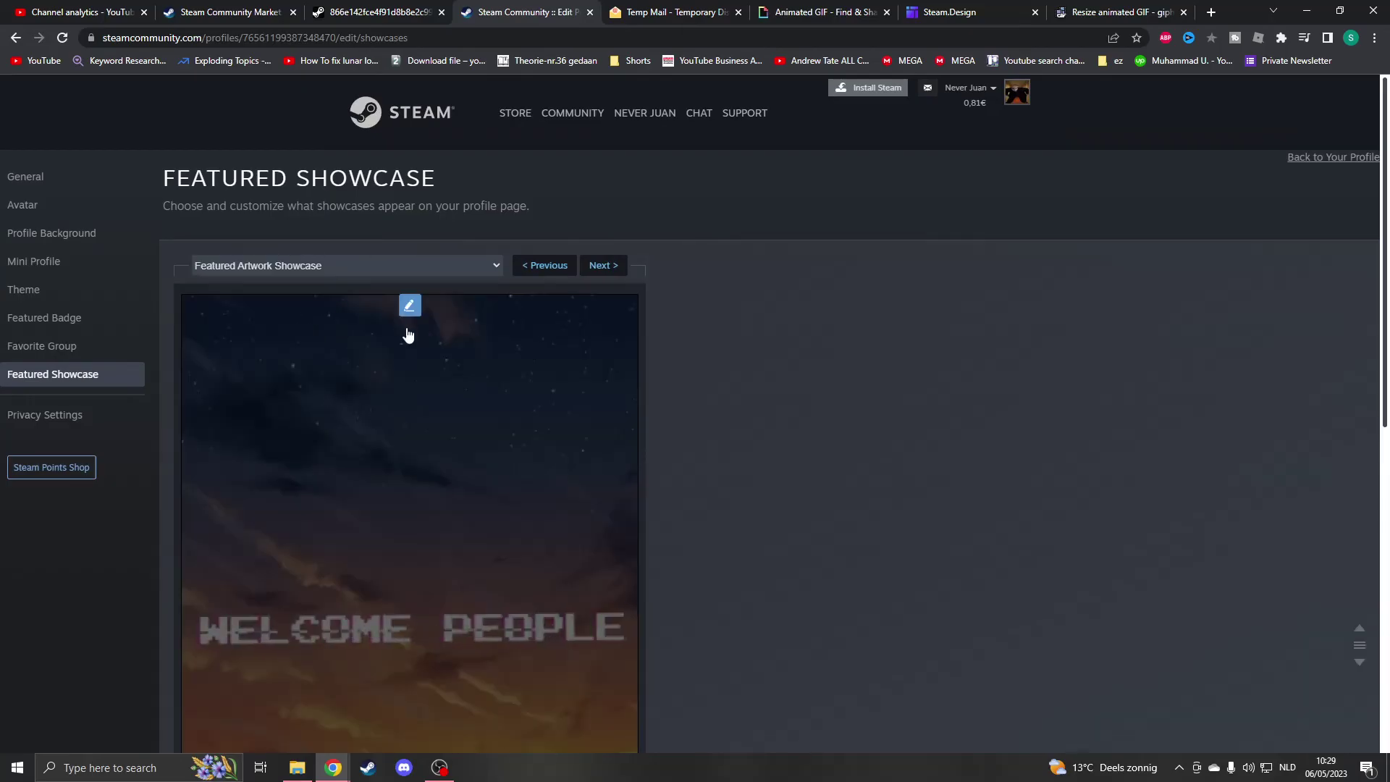
scroll(420, 434, "down", 4)
scroll(421, 470, "up", 4)
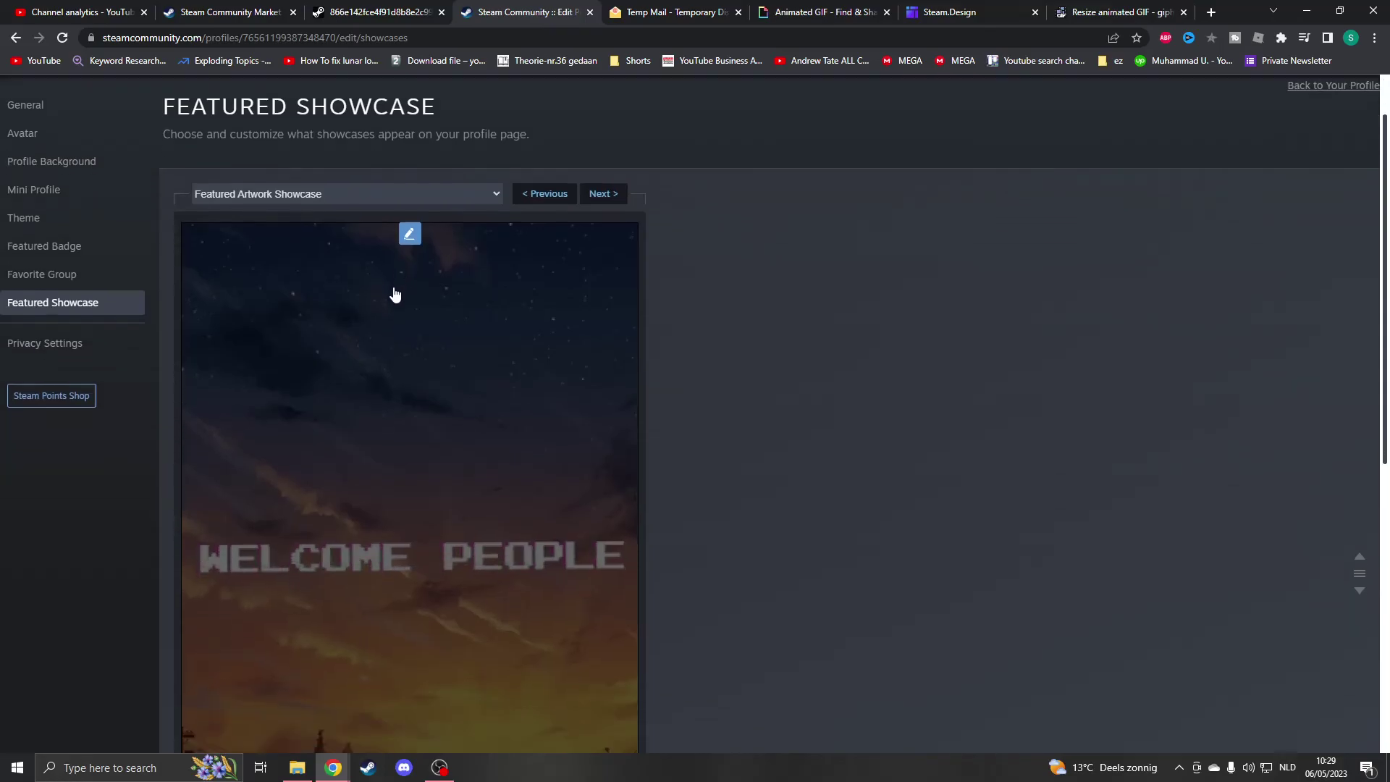
Step: Feature the Never Juan Welcome artwork in the showcase and save
left_click(411, 234)
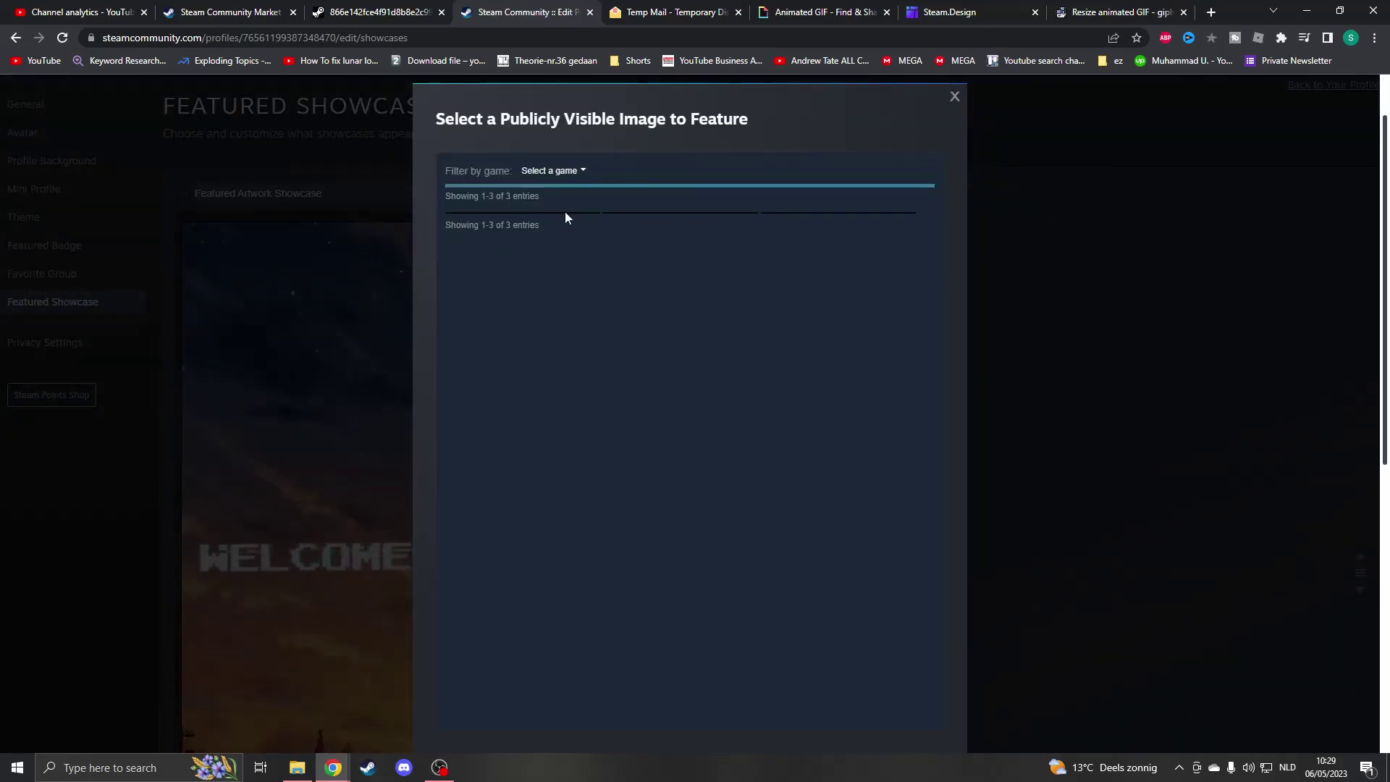
left_click(564, 212)
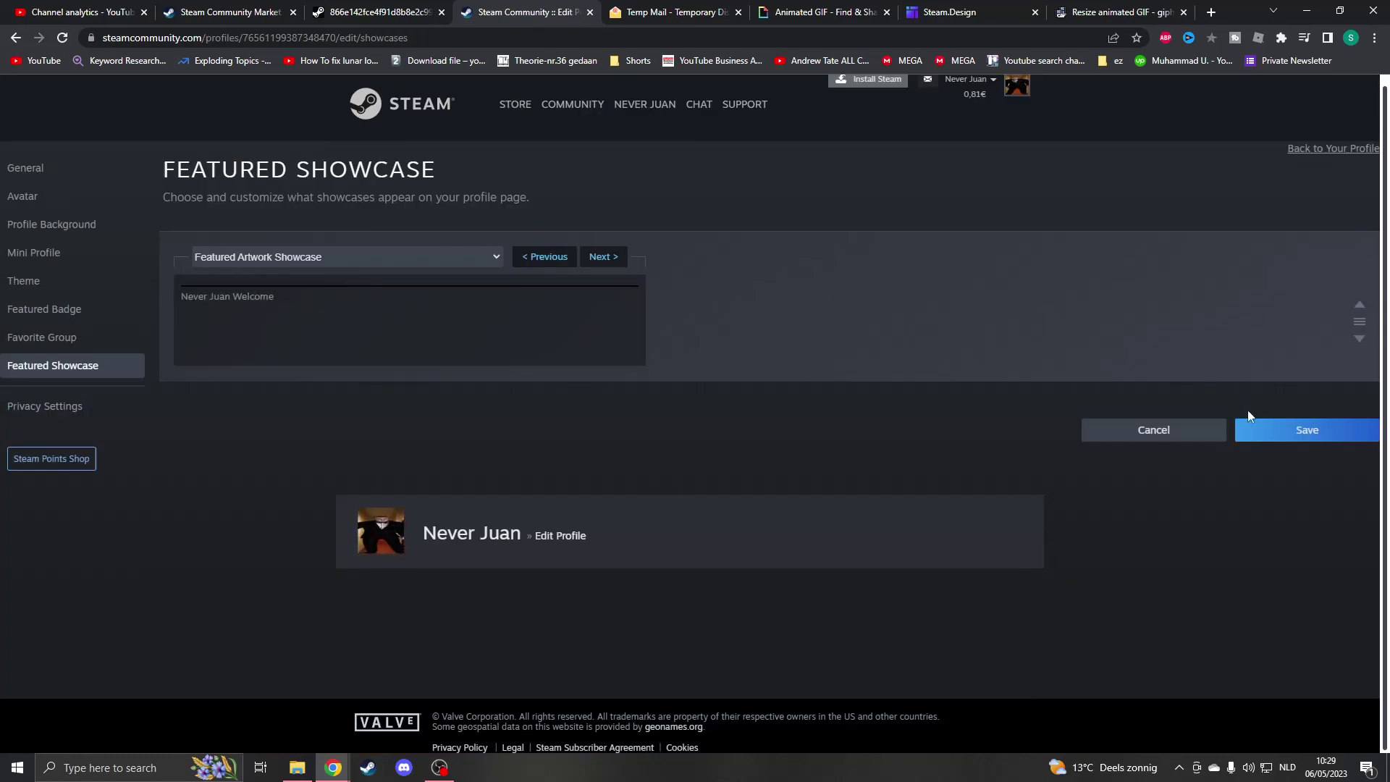
left_click(1281, 434)
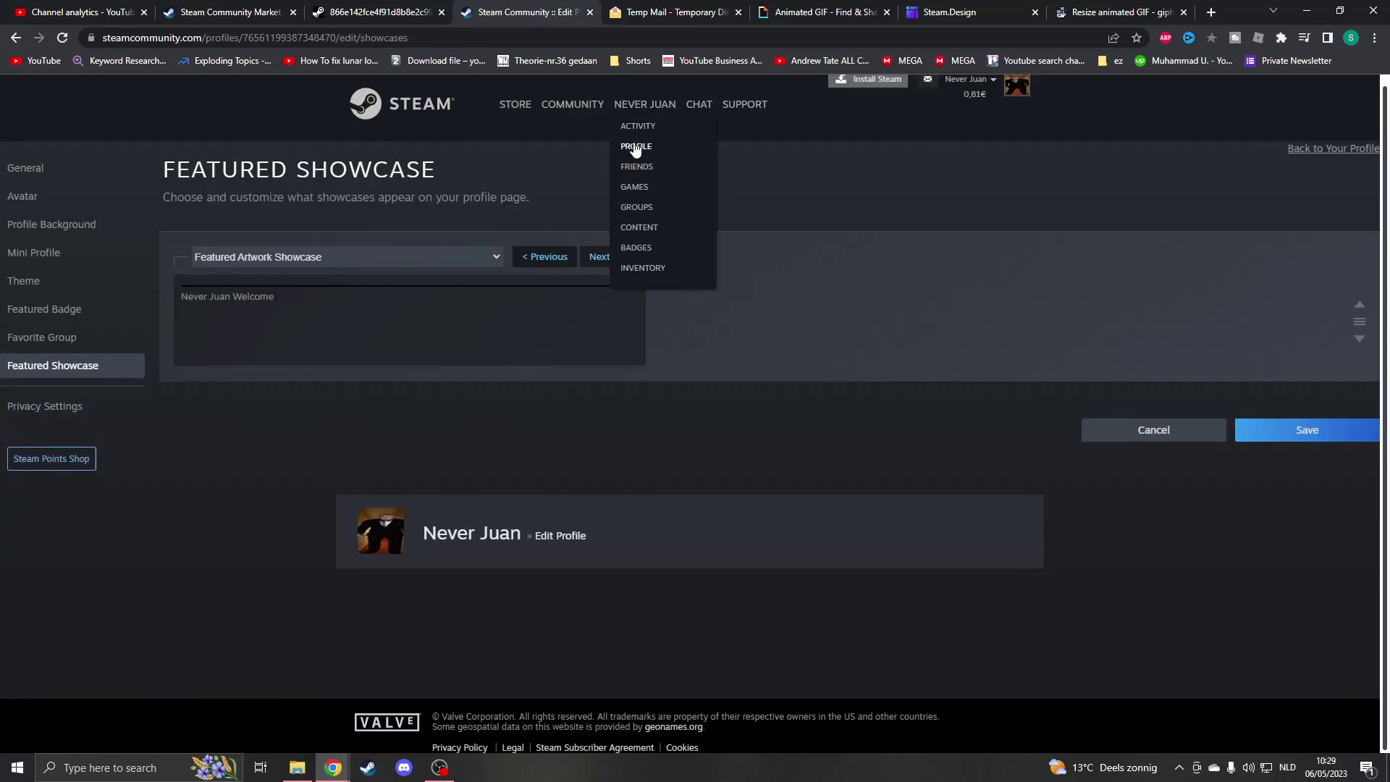
Step: Open the Never Juan profile page to view the NEVER JUAN sunset showcase
left_click(634, 142)
scroll(715, 433, "down", 3)
scroll(445, 272, "up", 3)
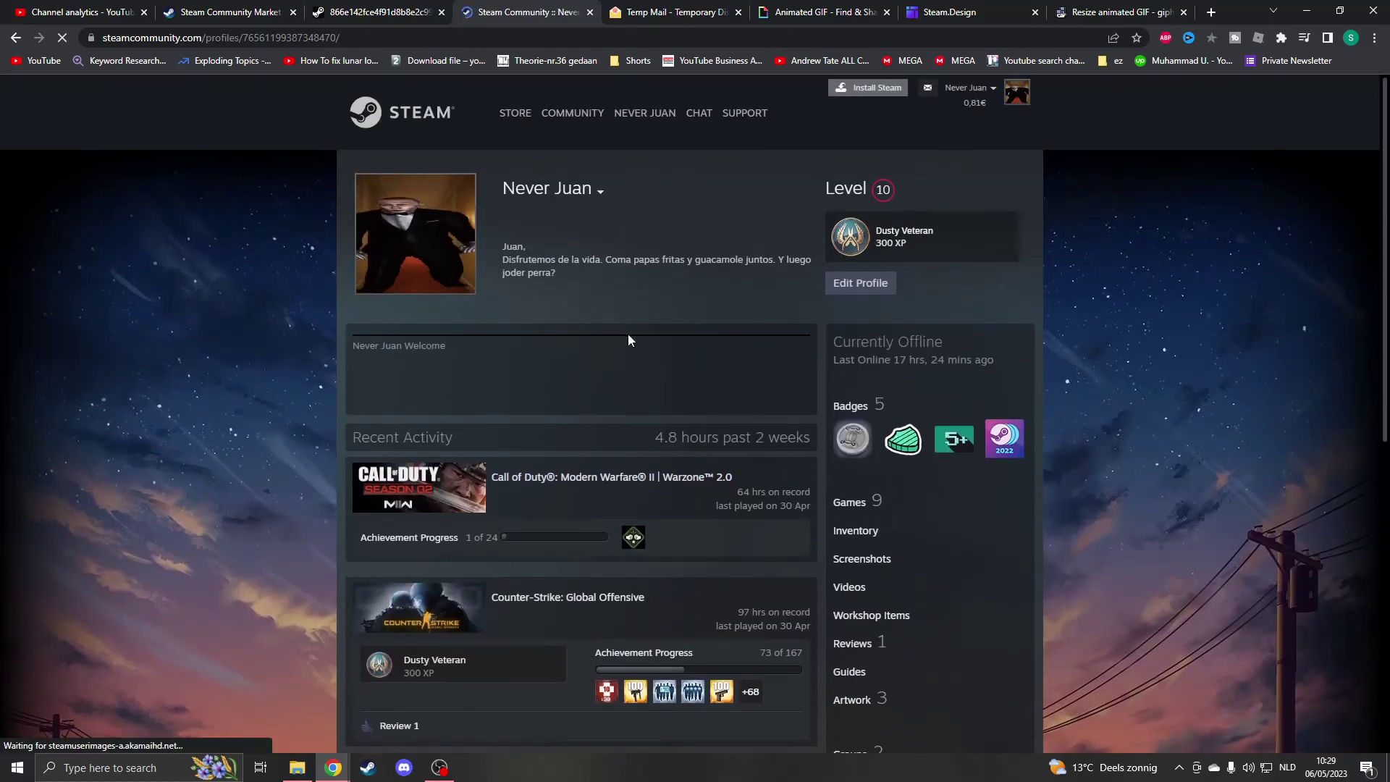
scroll(268, 477, "down", 3)
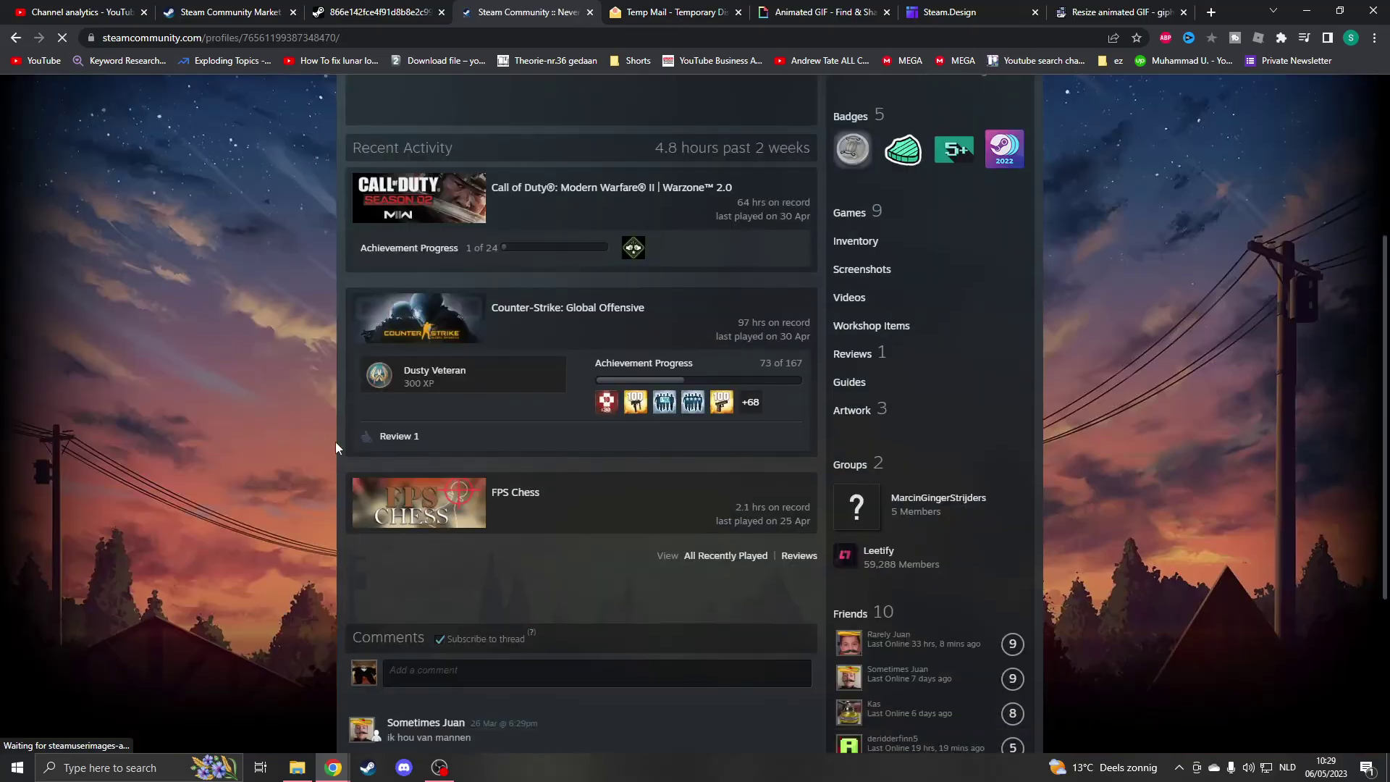
scroll(335, 442, "up", 3)
scroll(255, 410, "down", 1)
scroll(255, 410, "down", 3)
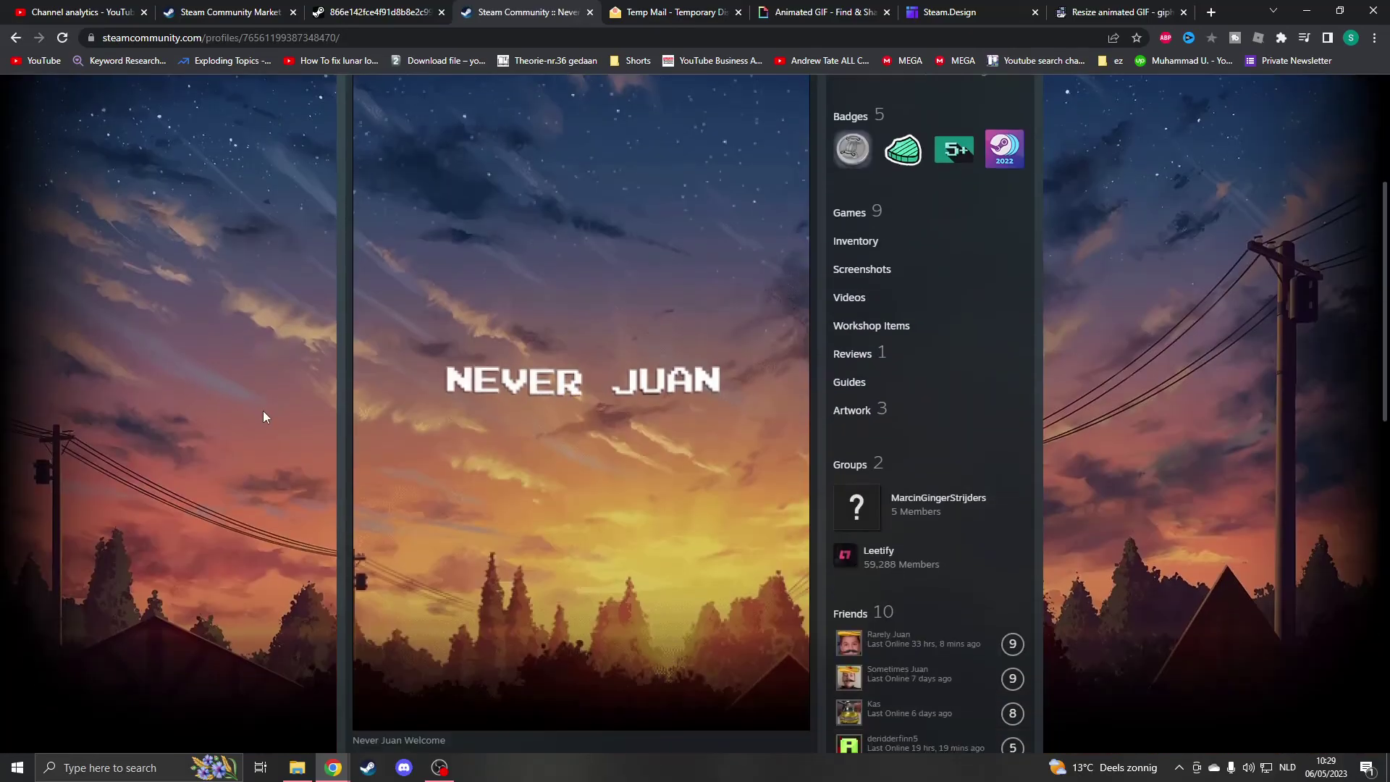
scroll(263, 410, "down", 2, "ctrl")
scroll(289, 412, "down", 2, "ctrl")
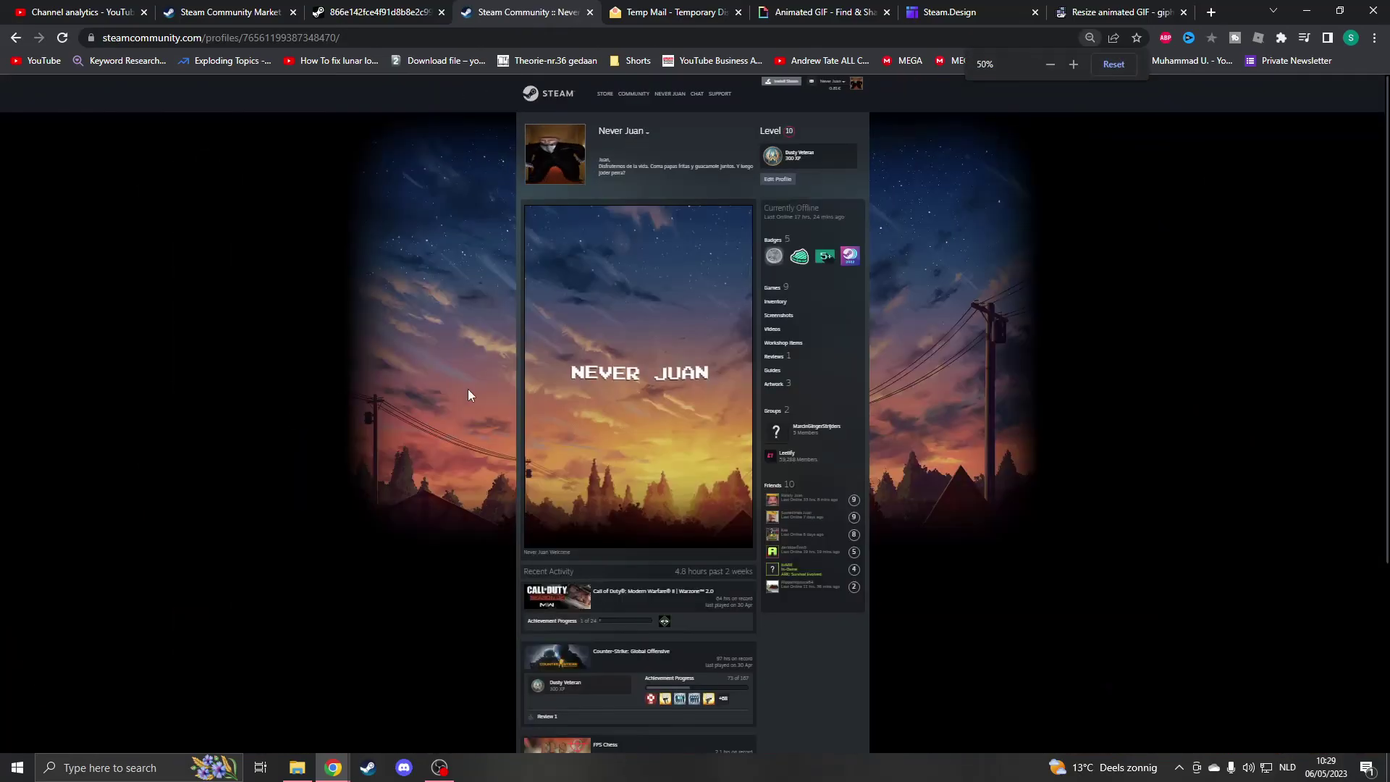
scroll(468, 389, "up", 1, "ctrl")
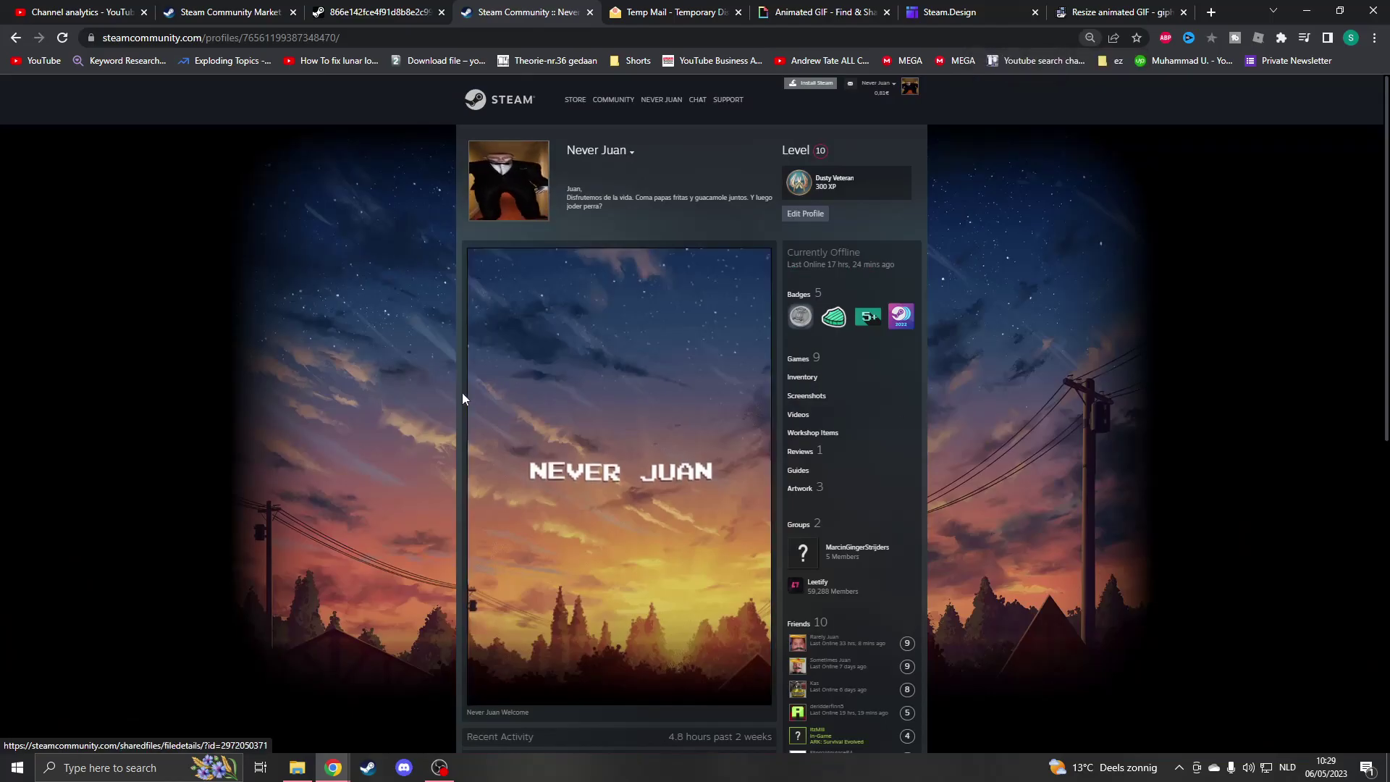